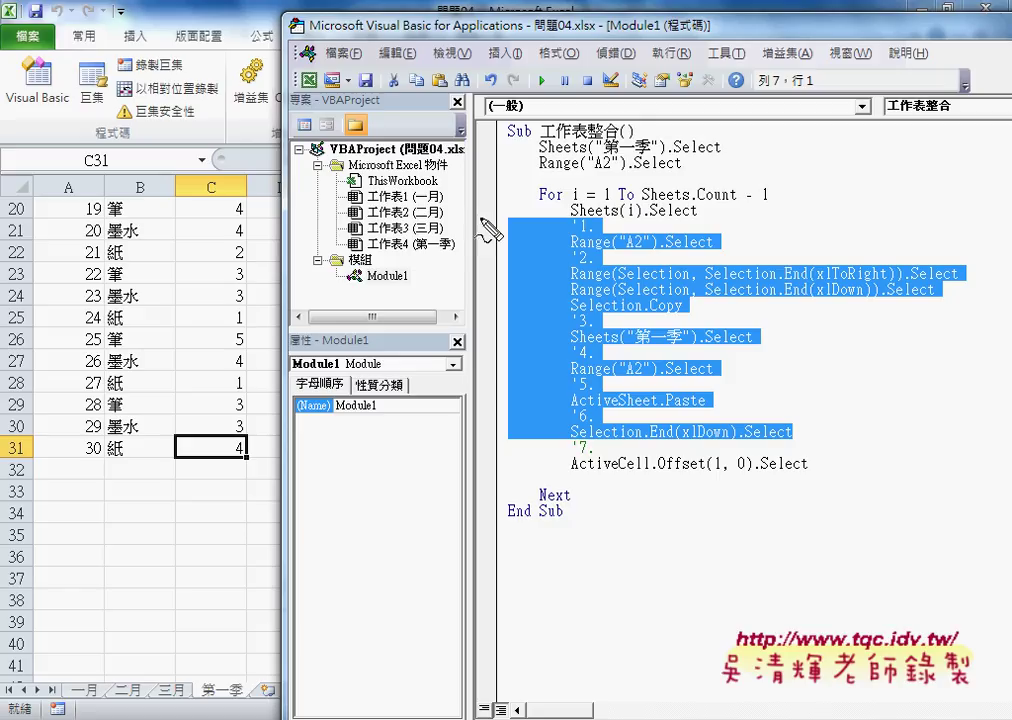
{"action": "mouse_move", "coordinate": [648, 168]}
{"action": "left_mouse_down"}
{"action": "mouse_move", "coordinate": [668, 143]}
{"action": "mouse_move", "coordinate": [648, 170]}
{"action": "left_mouse_up"}
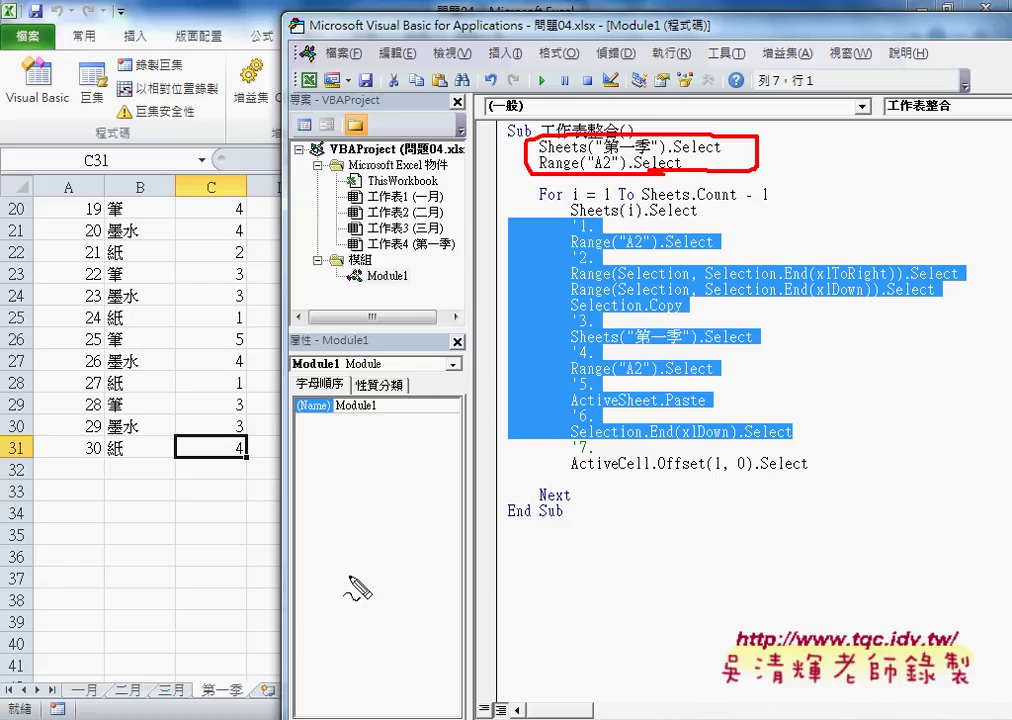
{"action": "left_click_drag", "start_coordinate": [245, 678], "coordinate": [240, 672]}
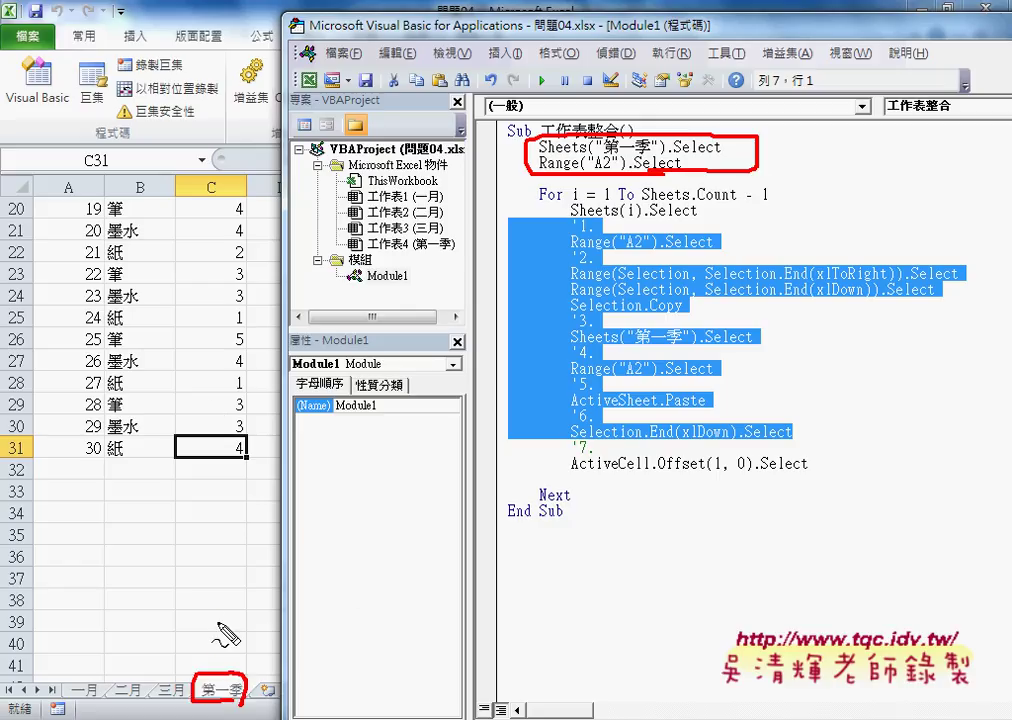
{"action": "left_click_drag", "start_coordinate": [215, 612], "coordinate": [216, 650]}
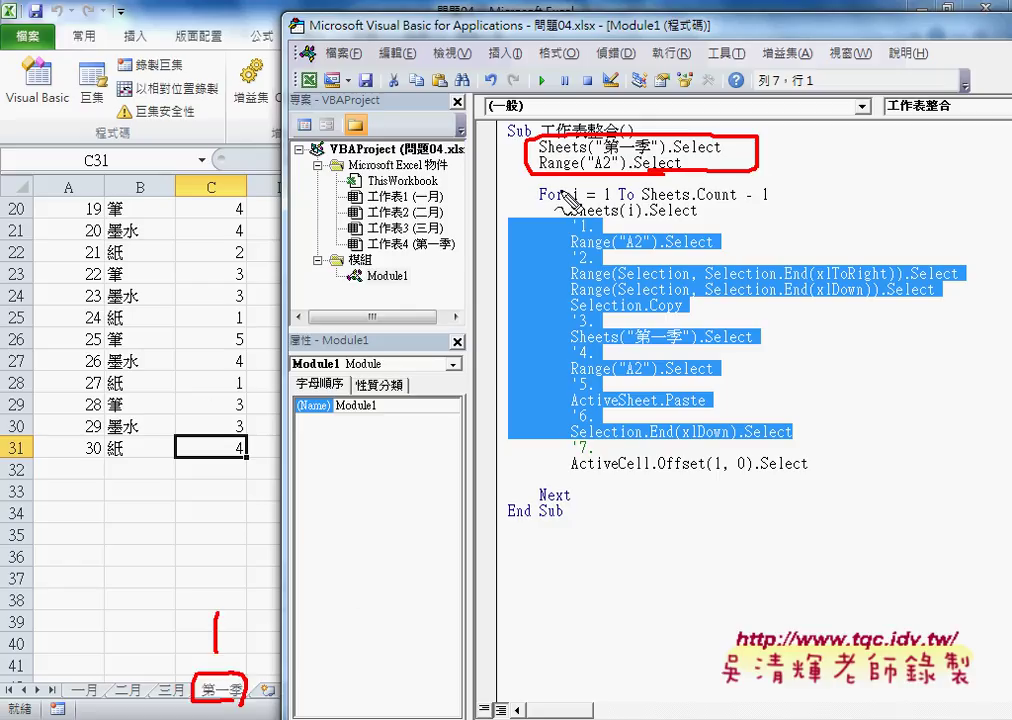
{"action": "mouse_move", "coordinate": [530, 184]}
{"action": "left_mouse_down"}
{"action": "mouse_move", "coordinate": [563, 184]}
{"action": "mouse_move", "coordinate": [563, 220]}
{"action": "left_mouse_up"}
{"action": "left_click_drag", "start_coordinate": [535, 503], "coordinate": [573, 503]}
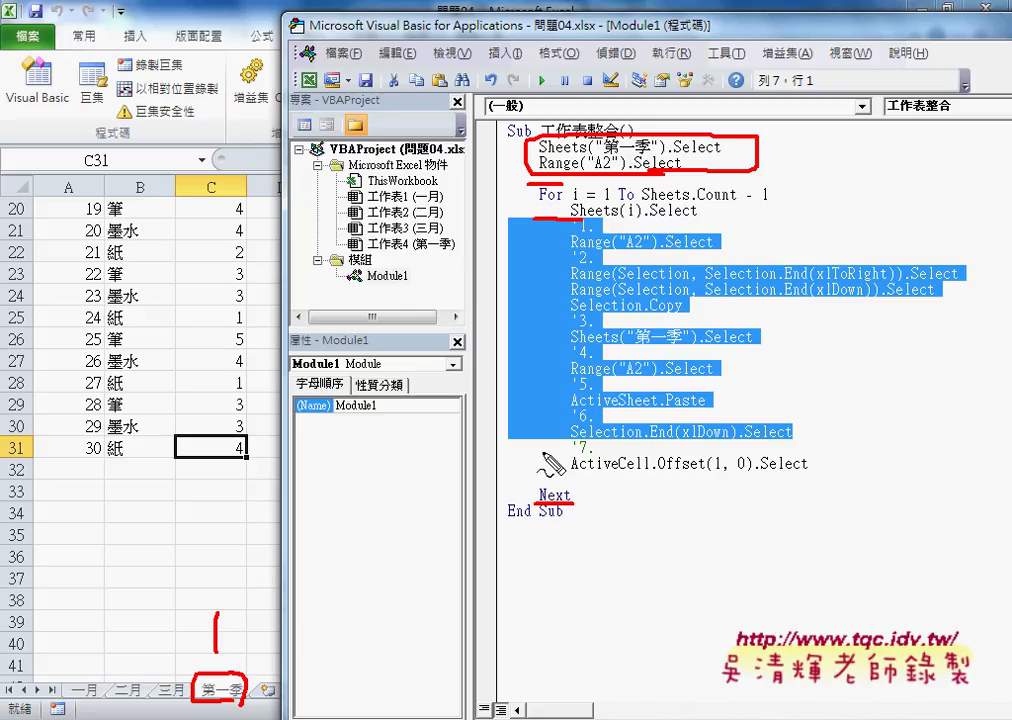
{"action": "left_click_drag", "start_coordinate": [543, 451], "coordinate": [588, 451]}
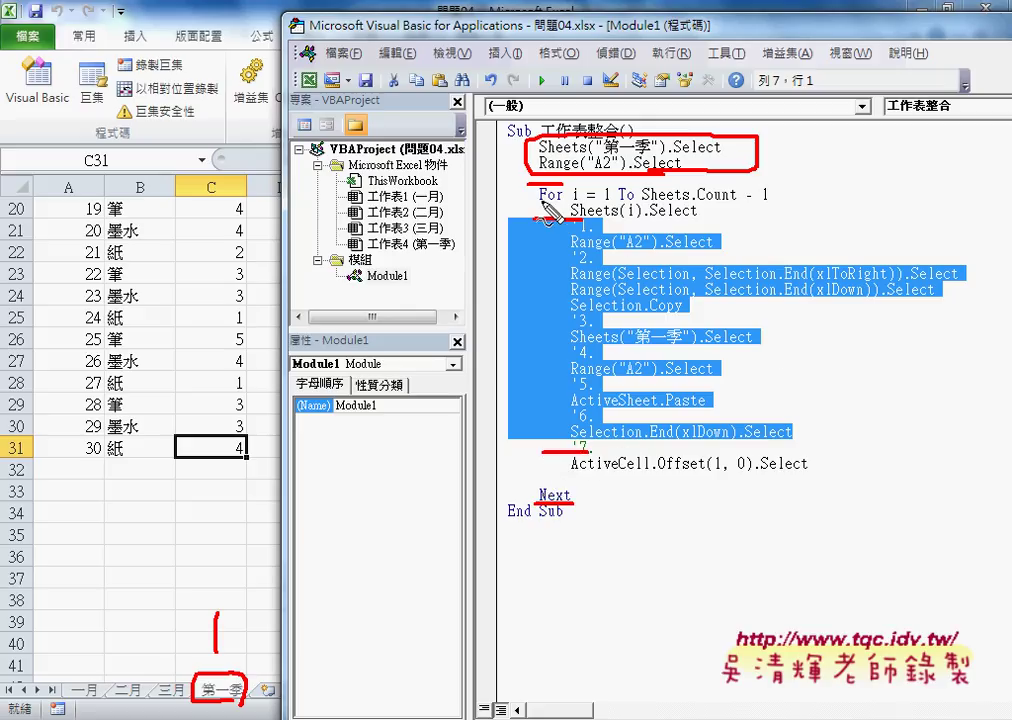
{"action": "mouse_move", "coordinate": [557, 216]}
{"action": "left_mouse_down"}
{"action": "mouse_move", "coordinate": [581, 215]}
{"action": "mouse_move", "coordinate": [579, 202]}
{"action": "left_mouse_up"}
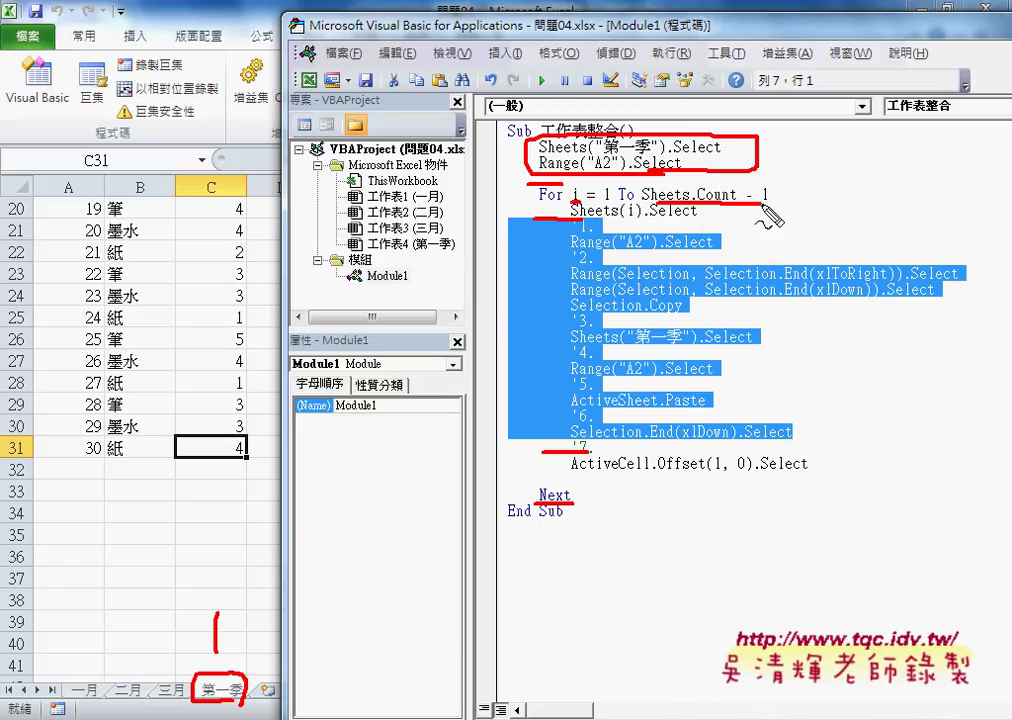
{"action": "left_click_drag", "start_coordinate": [641, 203], "coordinate": [776, 202]}
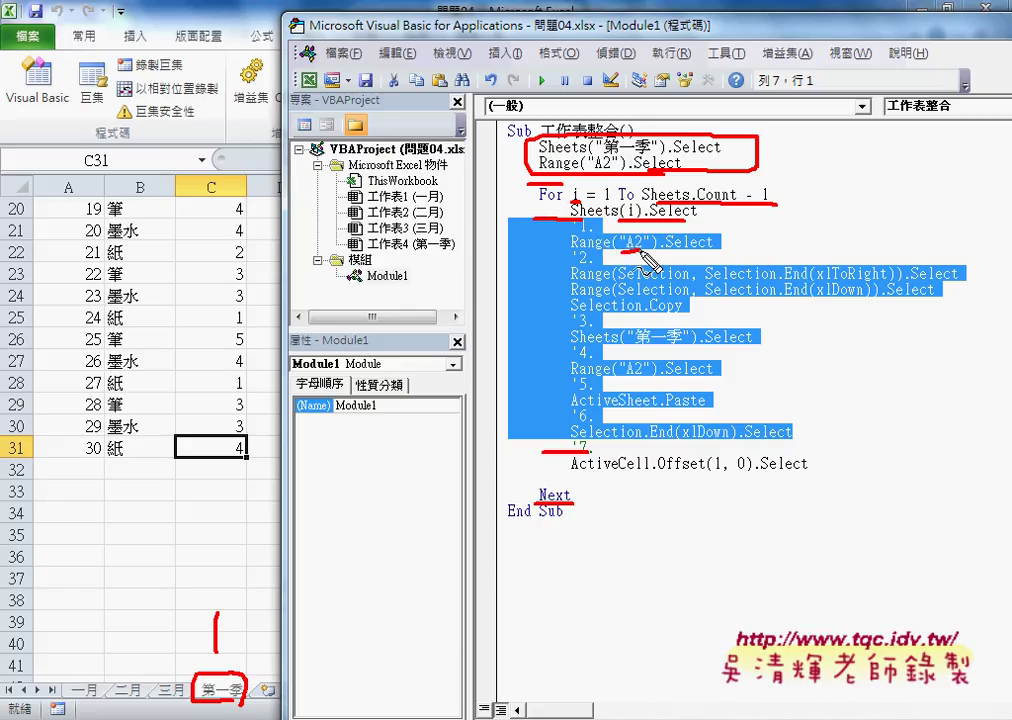
{"action": "left_click_drag", "start_coordinate": [622, 252], "coordinate": [648, 252]}
{"action": "left_click_drag", "start_coordinate": [587, 342], "coordinate": [664, 342]}
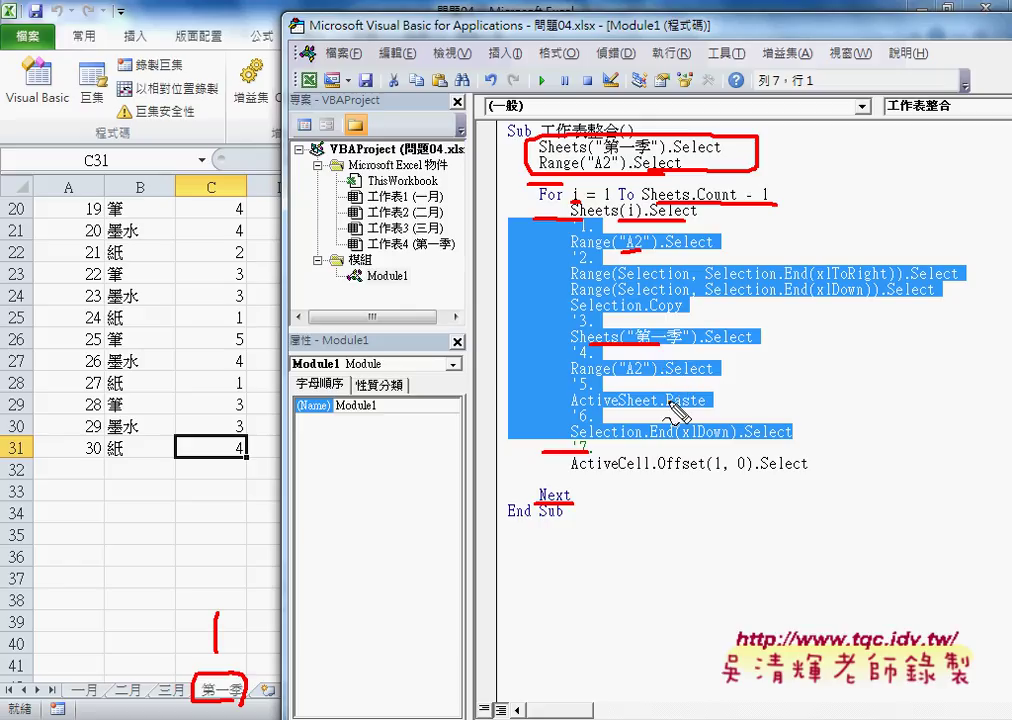
{"action": "mouse_move", "coordinate": [621, 377]}
{"action": "left_mouse_down"}
{"action": "mouse_move", "coordinate": [646, 377]}
{"action": "mouse_move", "coordinate": [630, 321]}
{"action": "mouse_move", "coordinate": [662, 380]}
{"action": "left_mouse_up"}
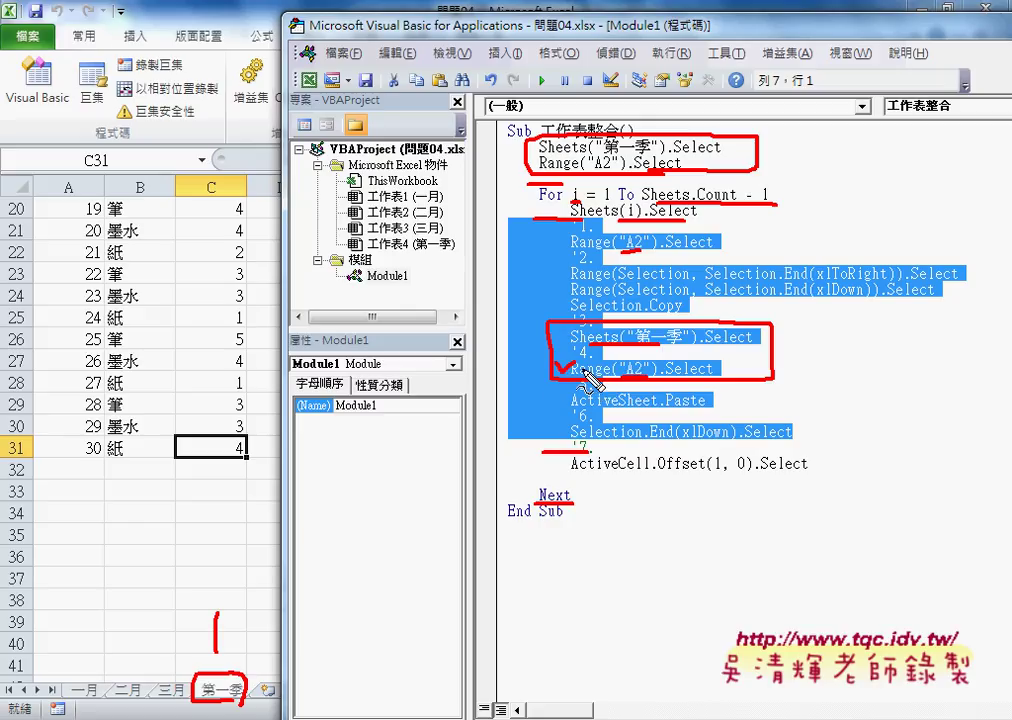
{"action": "left_click_drag", "start_coordinate": [555, 363], "coordinate": [577, 361]}
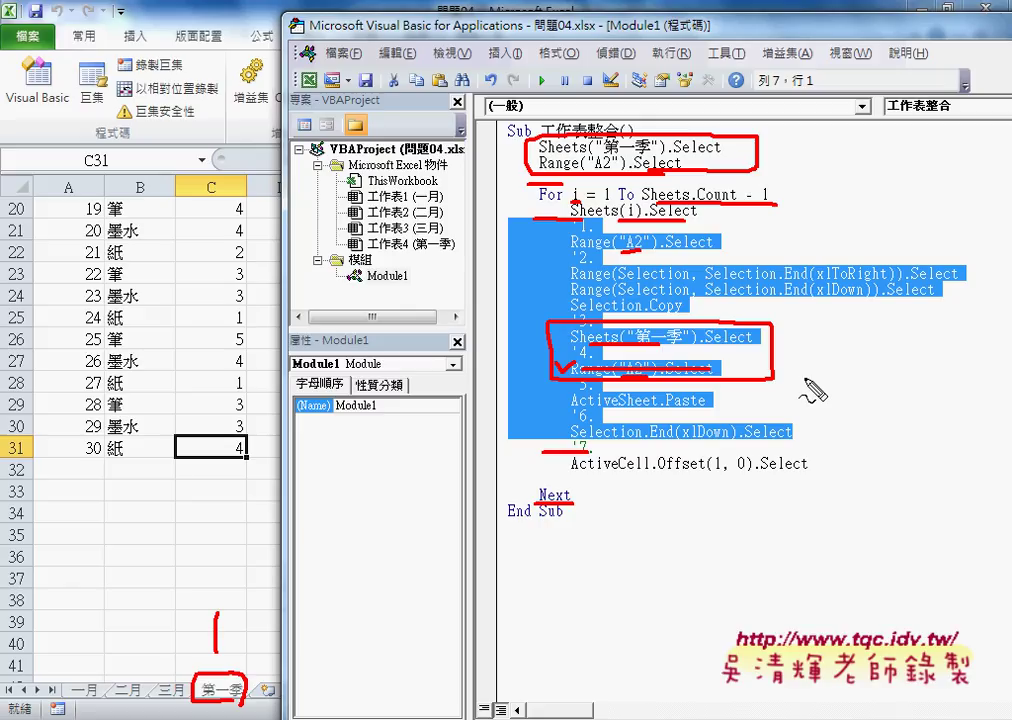
Comment out step 4's Range("A2").Select line and set a breakpoint on the For i = 1 To Sheets.Count - 1 line.
{"action": "key", "text": "Escape"}
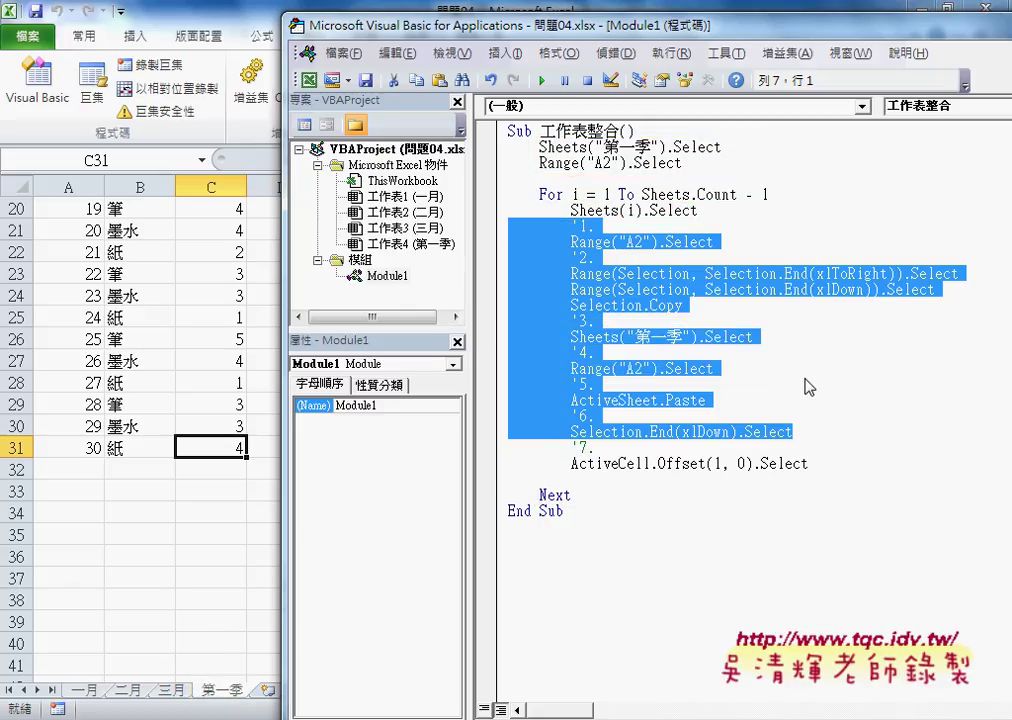
{"action": "left_click", "coordinate": [768, 380]}
{"action": "left_click", "coordinate": [660, 372]}
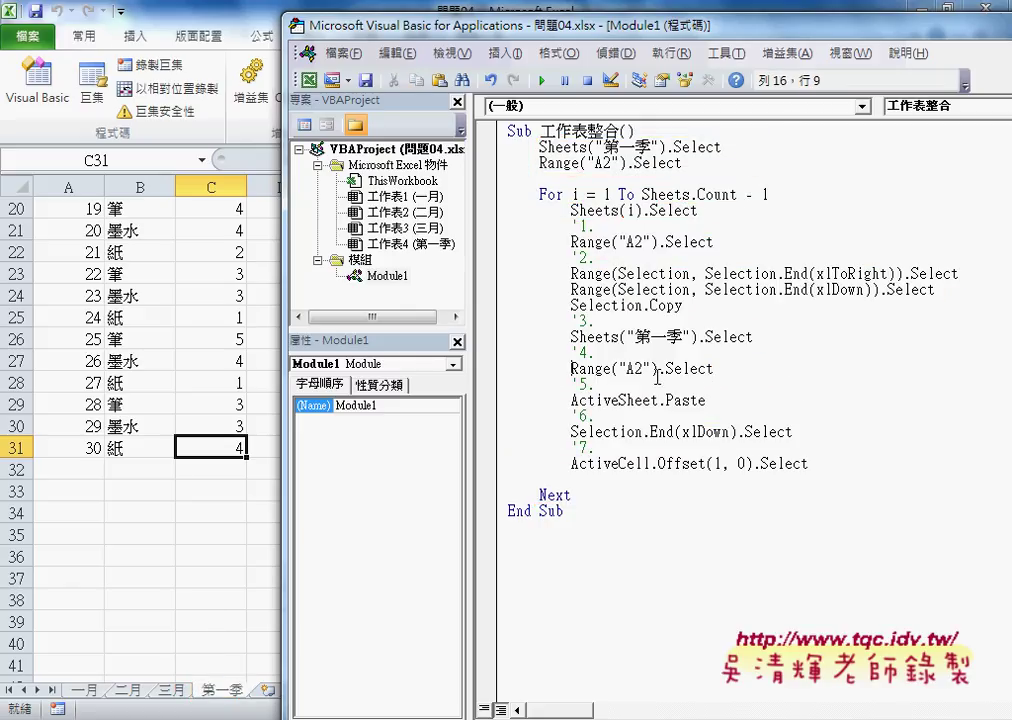
{"action": "type", "text": "'"}
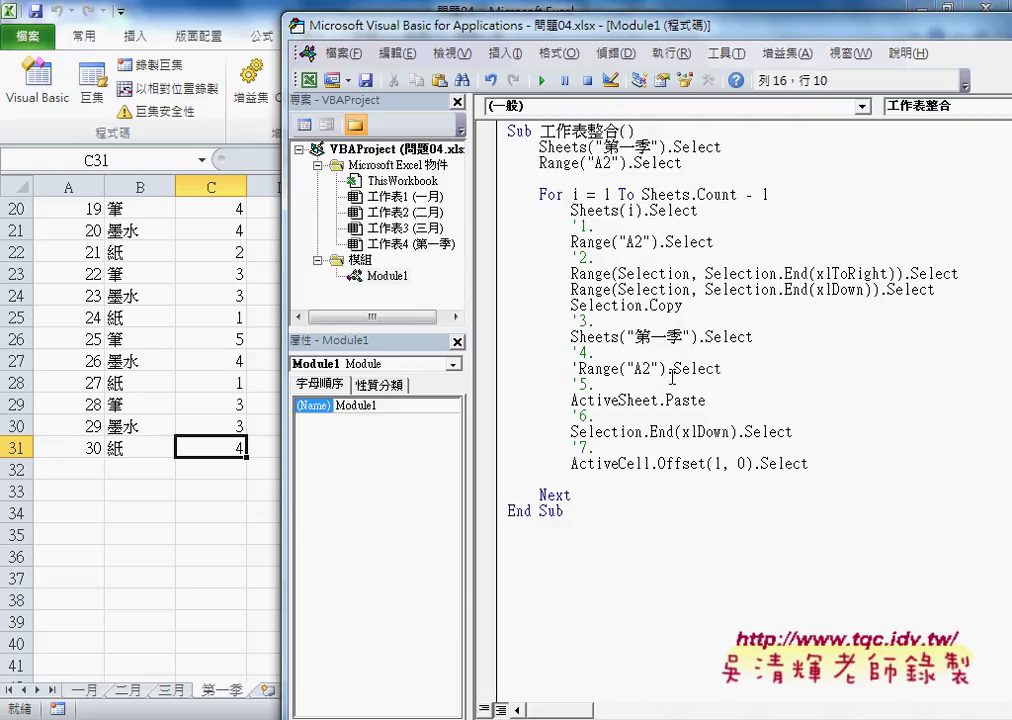
{"action": "left_click", "coordinate": [596, 416]}
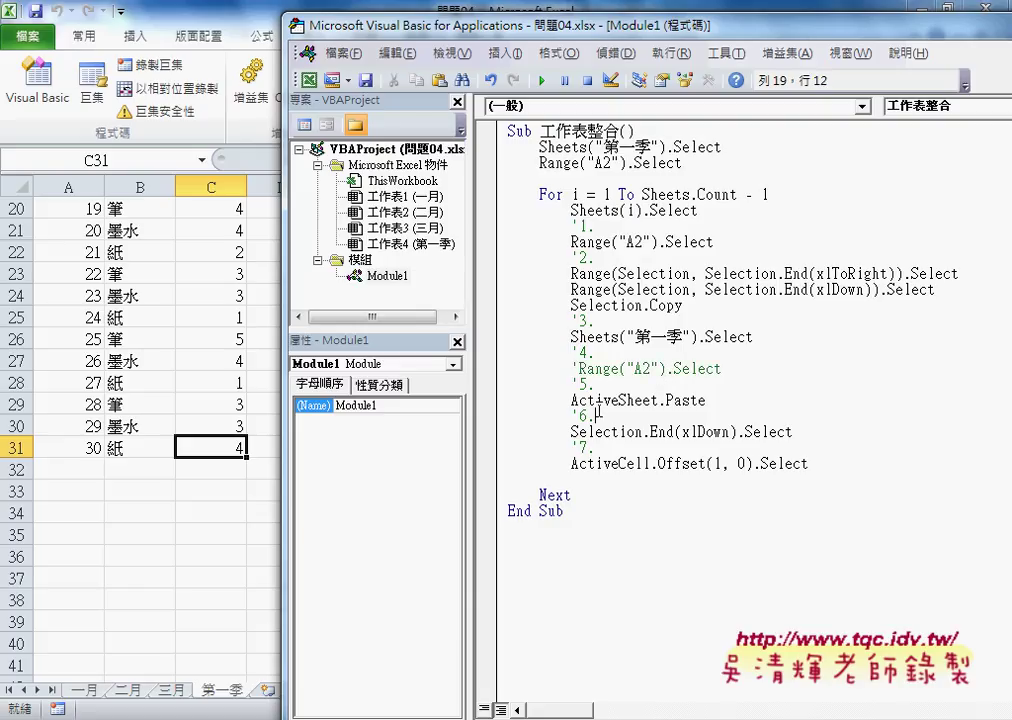
{"action": "left_click", "coordinate": [750, 389]}
{"action": "left_click", "coordinate": [489, 196]}
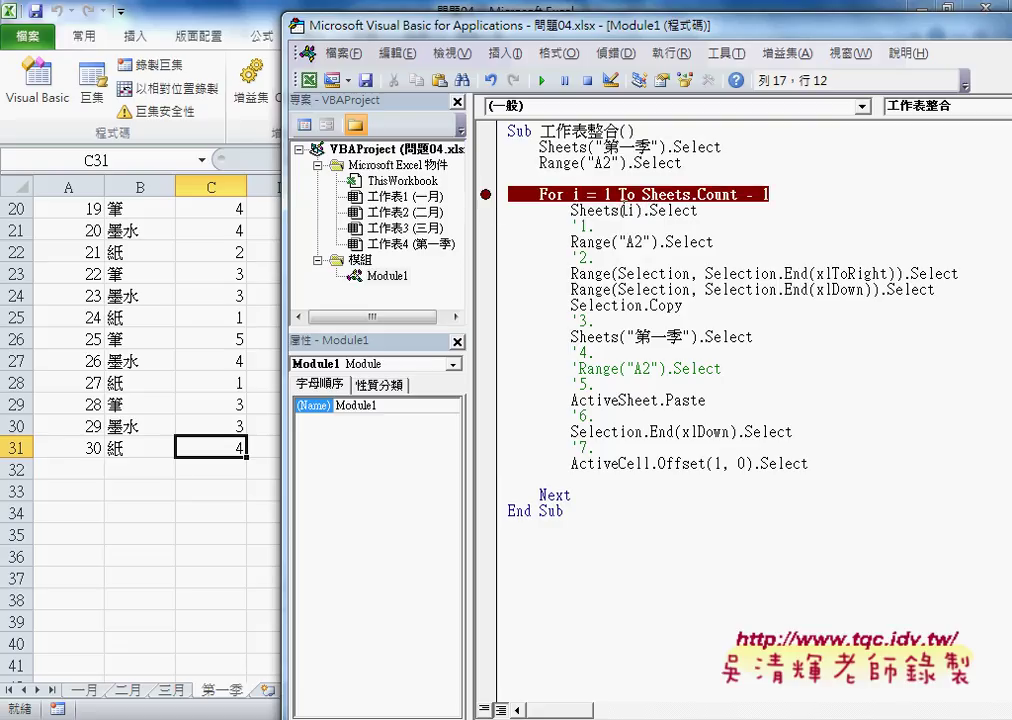
Delete the old records in A2:E31 on 第一季, keeping only the header row, then return to the VBA editor.
{"action": "left_click", "coordinate": [174, 485]}
{"action": "left_click", "coordinate": [180, 491]}
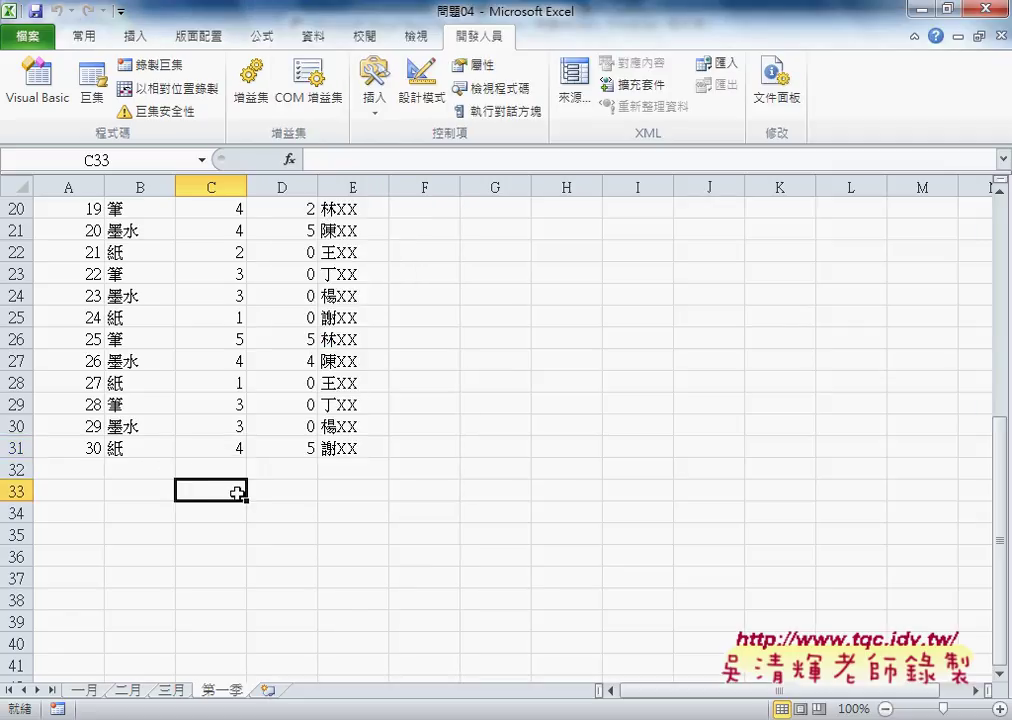
{"action": "scroll", "coordinate": [392, 648], "scroll_direction": "up", "scroll_amount": 3}
{"action": "scroll", "coordinate": [290, 500], "scroll_direction": "up", "scroll_amount": 4}
{"action": "left_click", "coordinate": [75, 234]}
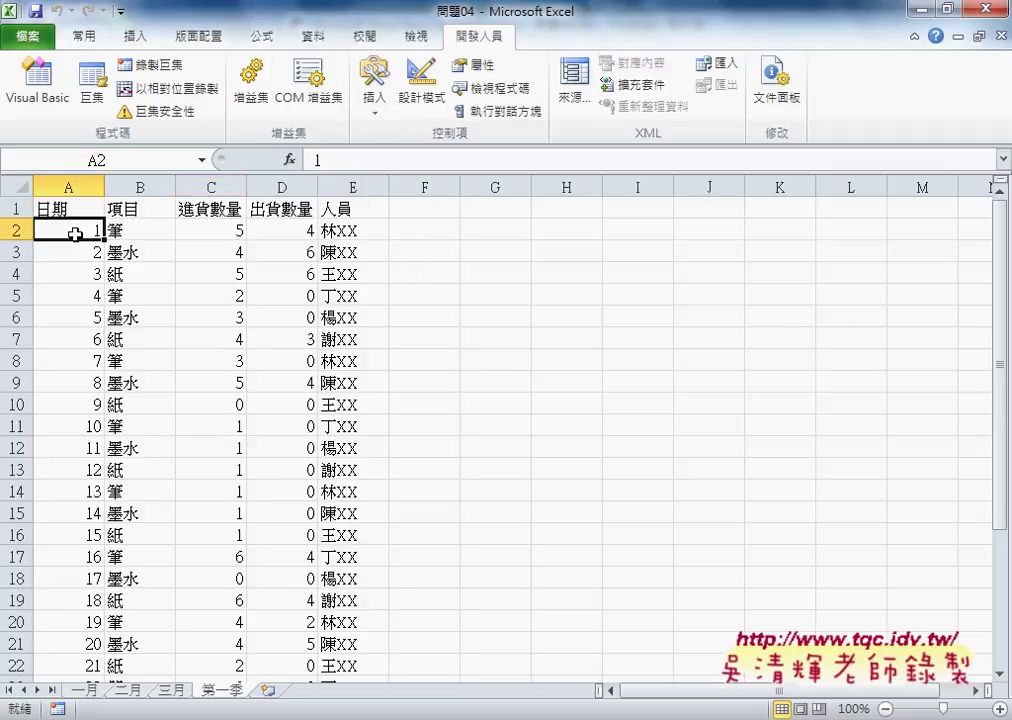
{"action": "key", "text": "ctrl+shift+Right"}
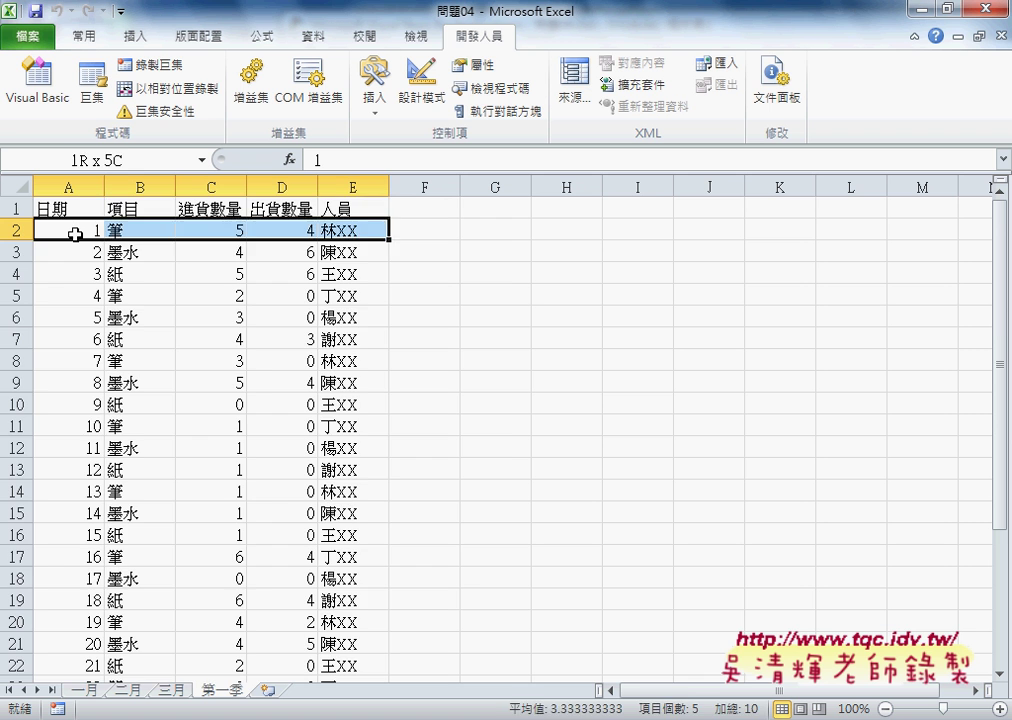
{"action": "key", "text": "ctrl+shift+Down"}
{"action": "key", "text": "Delete"}
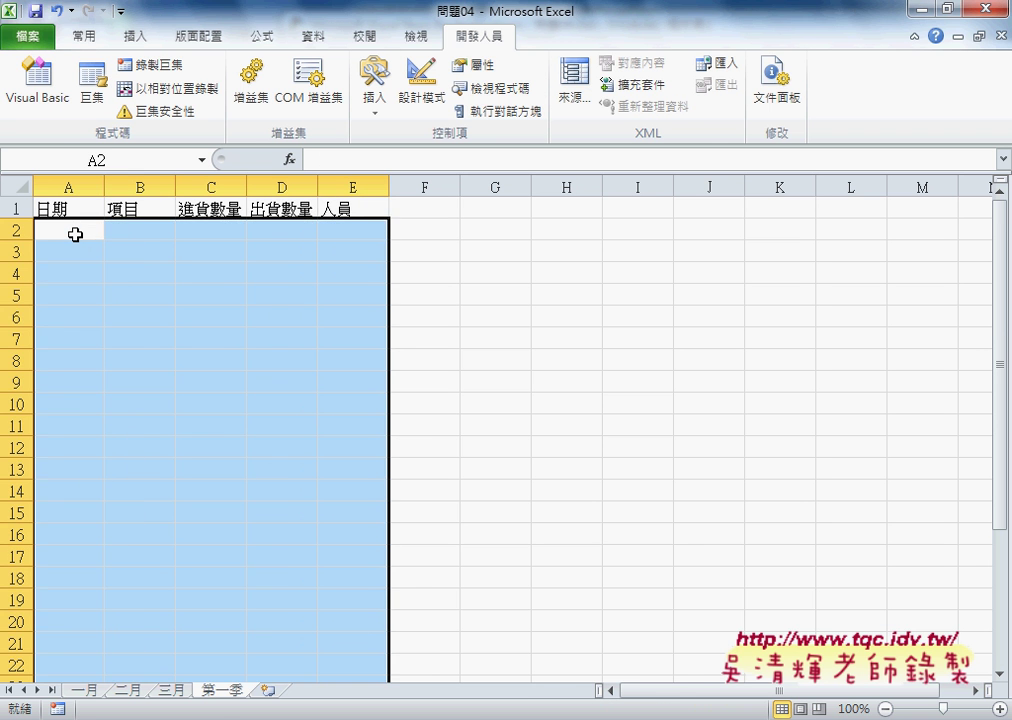
{"action": "left_click", "coordinate": [75, 234]}
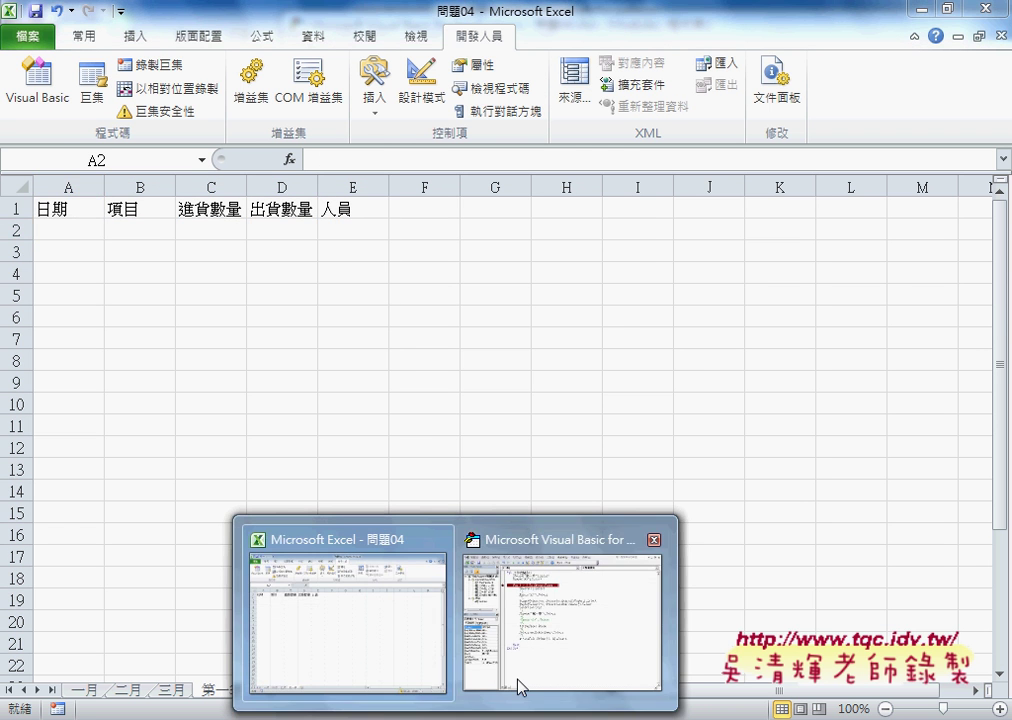
{"action": "left_click", "coordinate": [517, 688]}
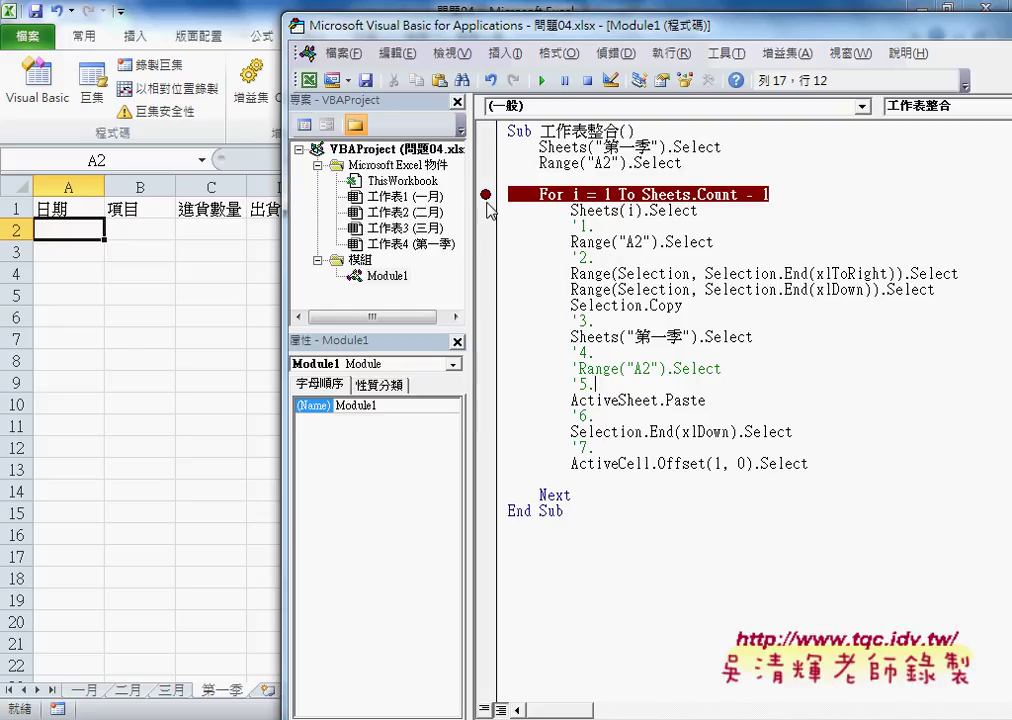
Run the macro to the For-loop breakpoint and step until it activates the 一月 sheet.
{"action": "left_click", "coordinate": [541, 80]}
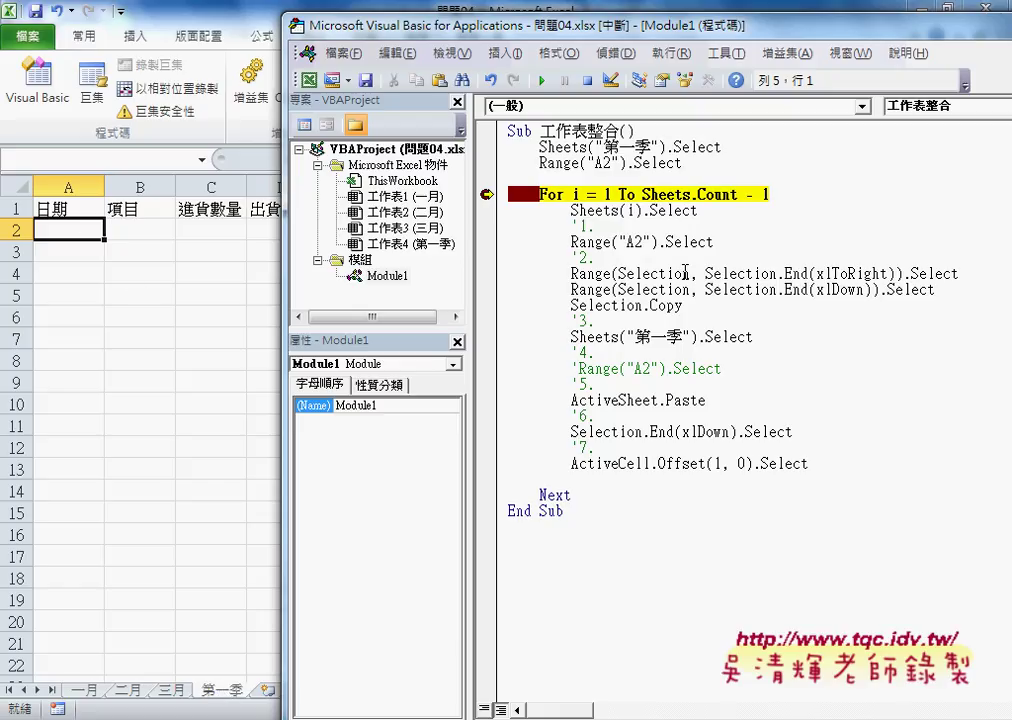
{"action": "key", "text": "F8"}
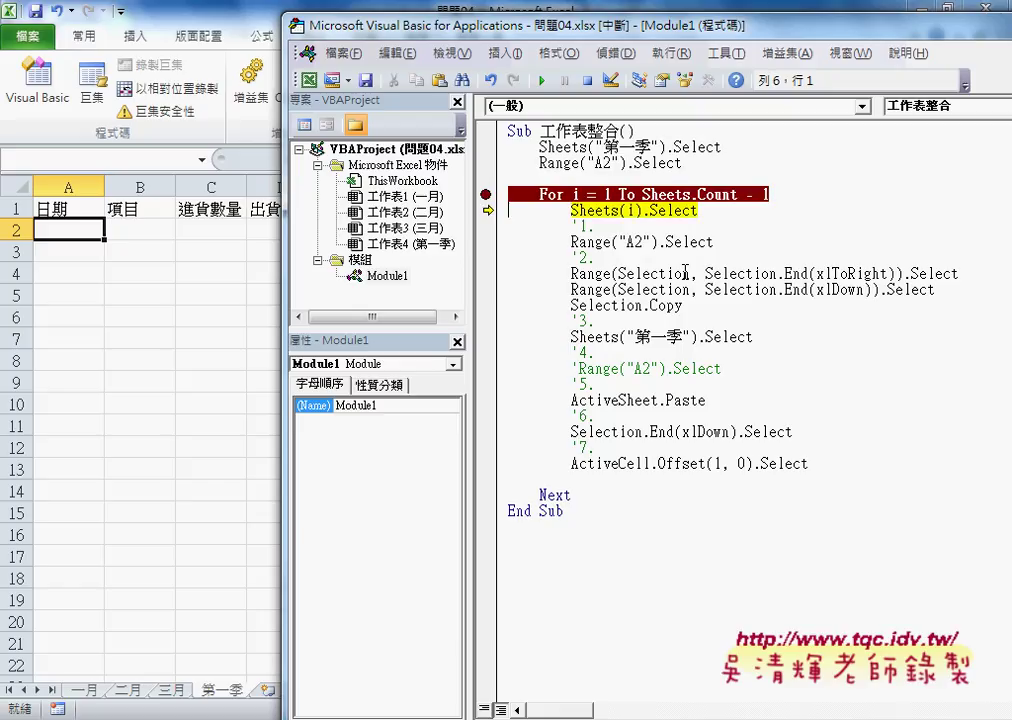
{"action": "mouse_move", "coordinate": [684, 196]}
{"action": "mouse_move", "coordinate": [630, 211]}
{"action": "key", "text": "F8"}
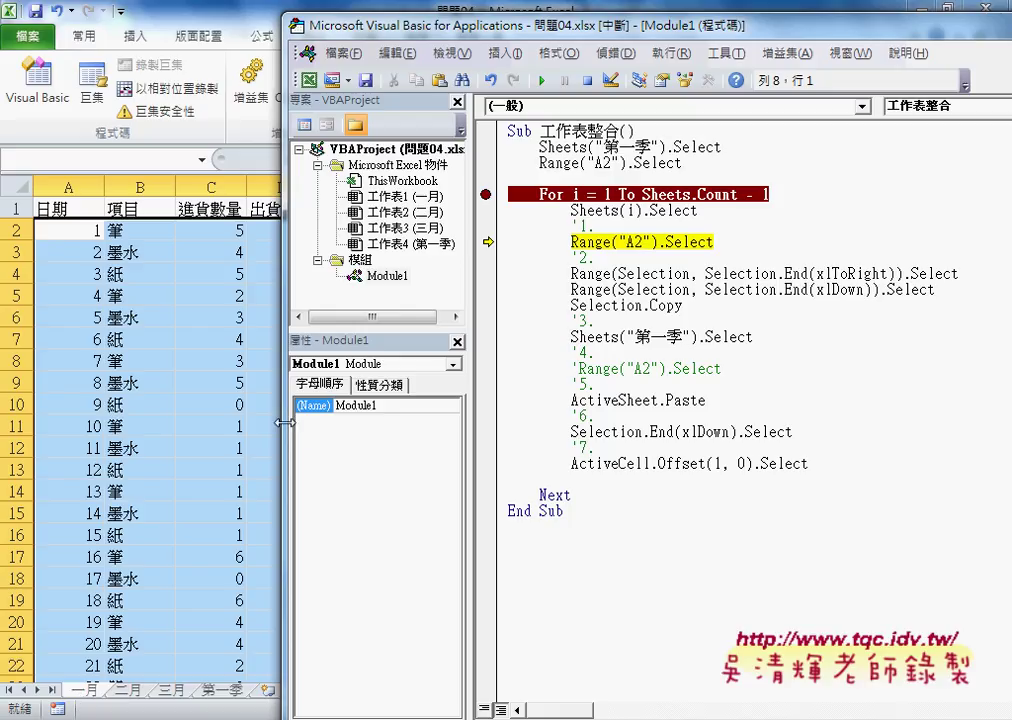
Step through copying January's data block and pasting it into 第一季 rows 2–31.
{"action": "left_click_drag", "start_coordinate": [283, 420], "coordinate": [403, 420]}
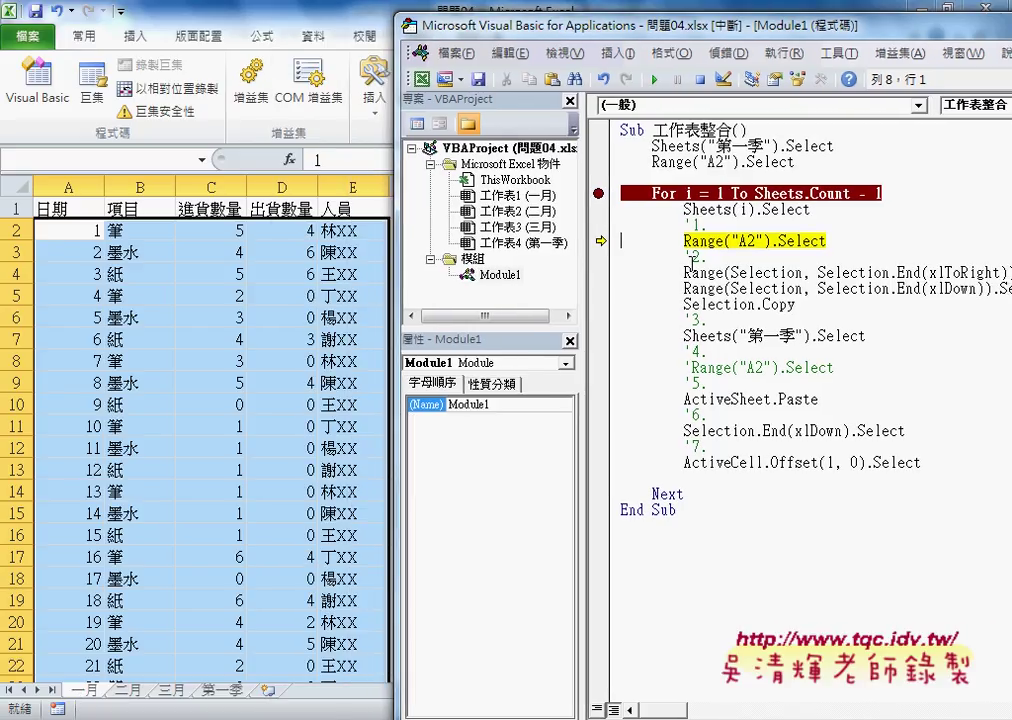
{"action": "key", "text": "F8"}
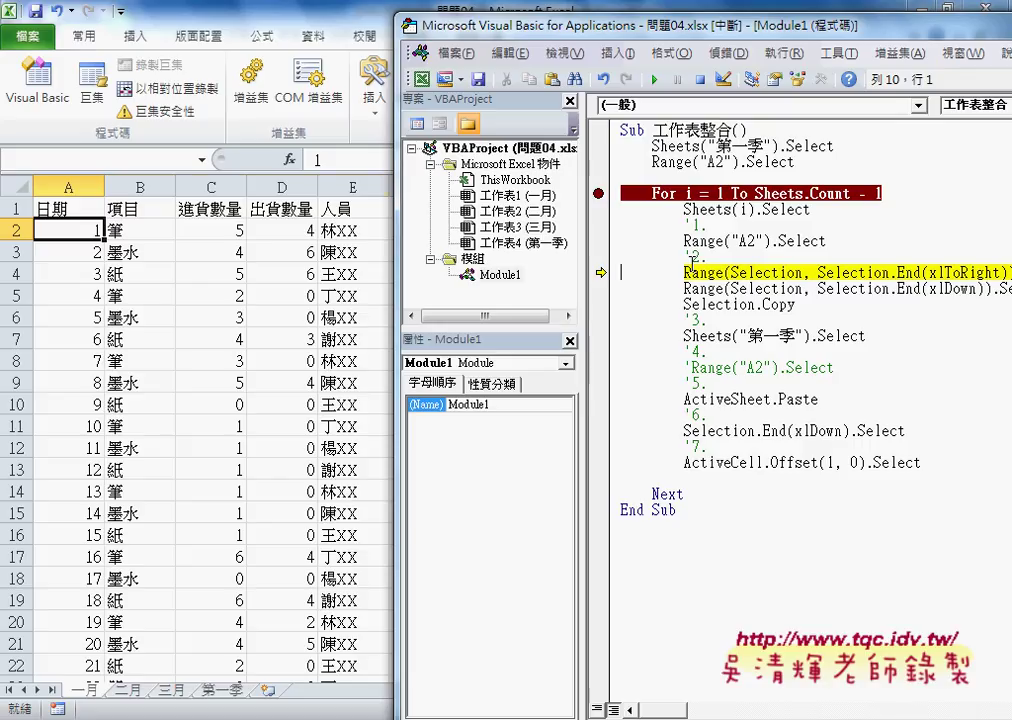
{"action": "key", "text": "F8"}
{"action": "key", "text": "F8"}
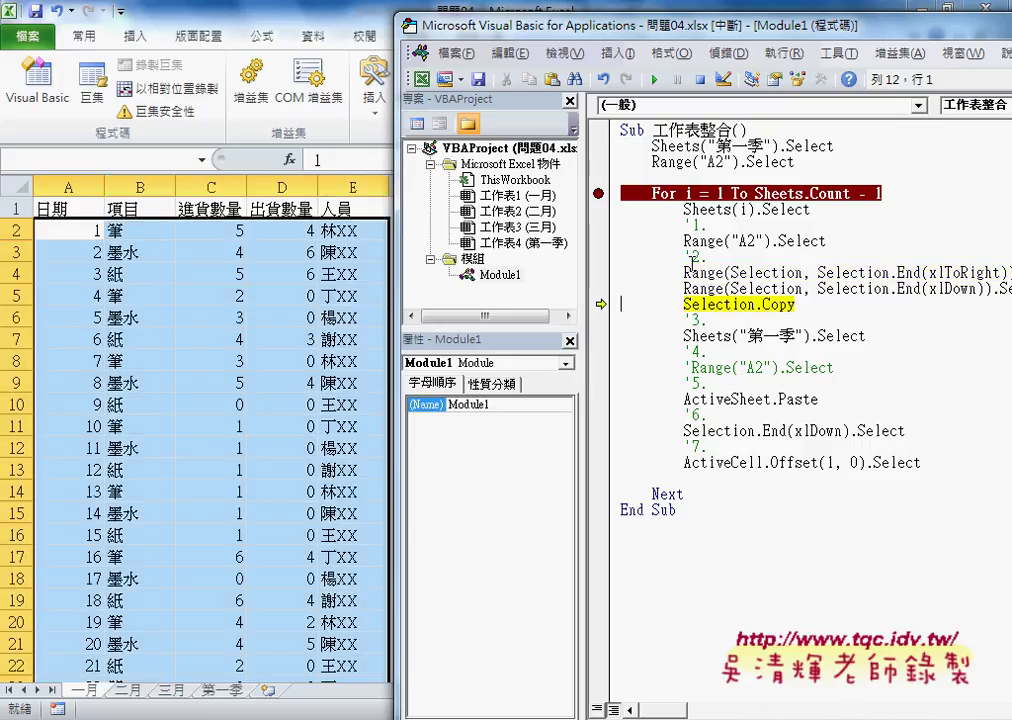
{"action": "key", "text": "F8"}
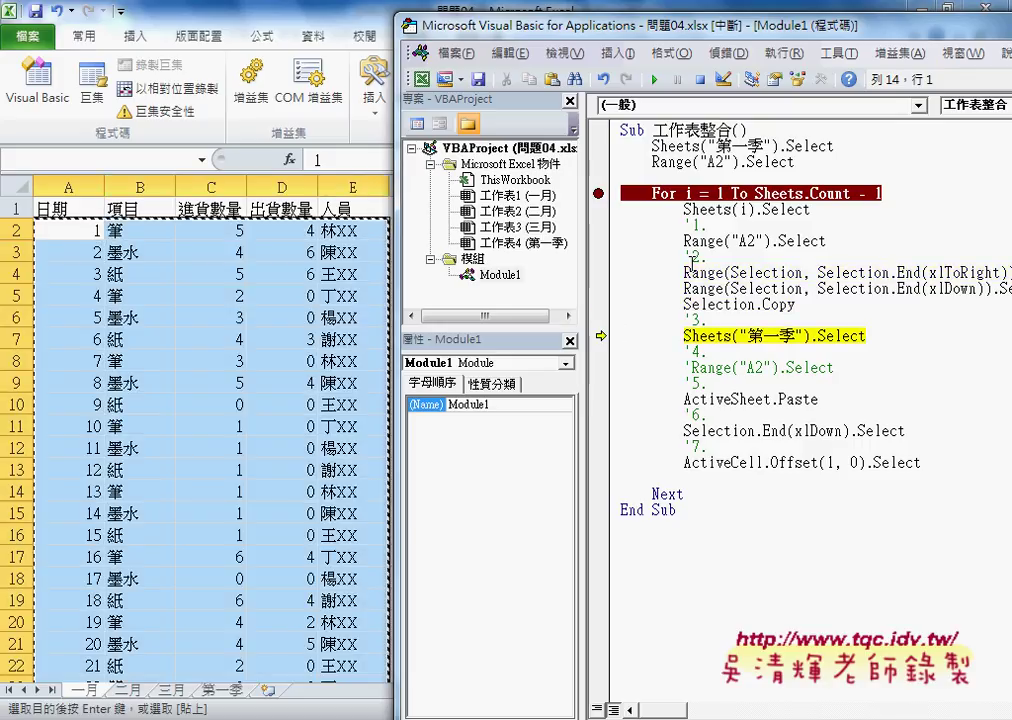
{"action": "key", "text": "F8"}
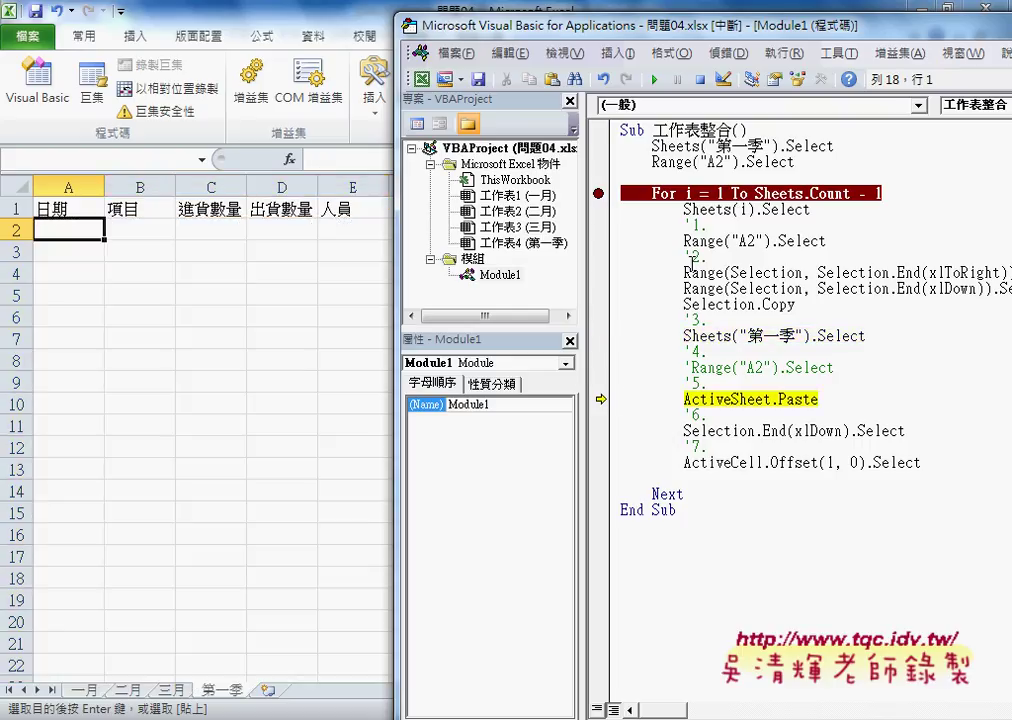
{"action": "key", "text": "F8"}
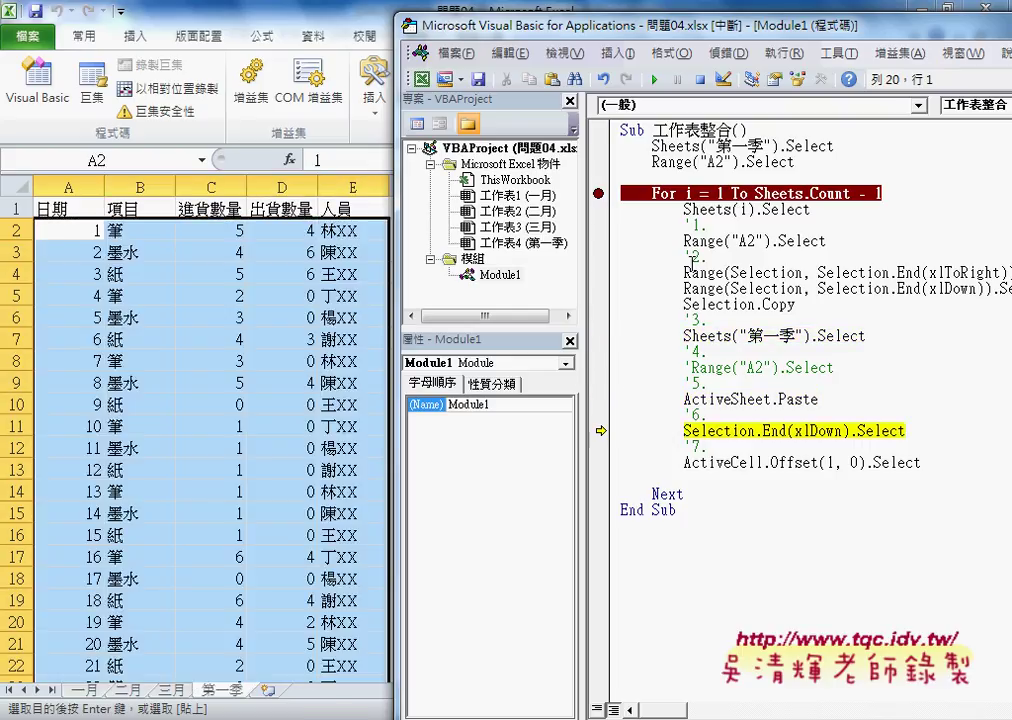
{"action": "key", "text": "F8"}
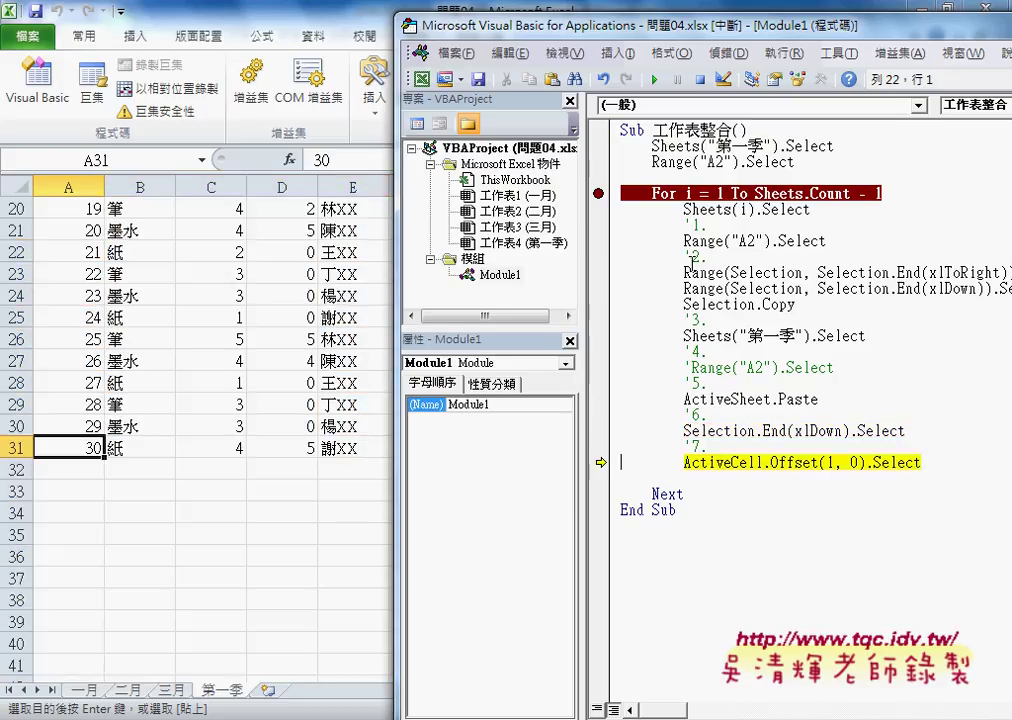
{"action": "key", "text": "F8"}
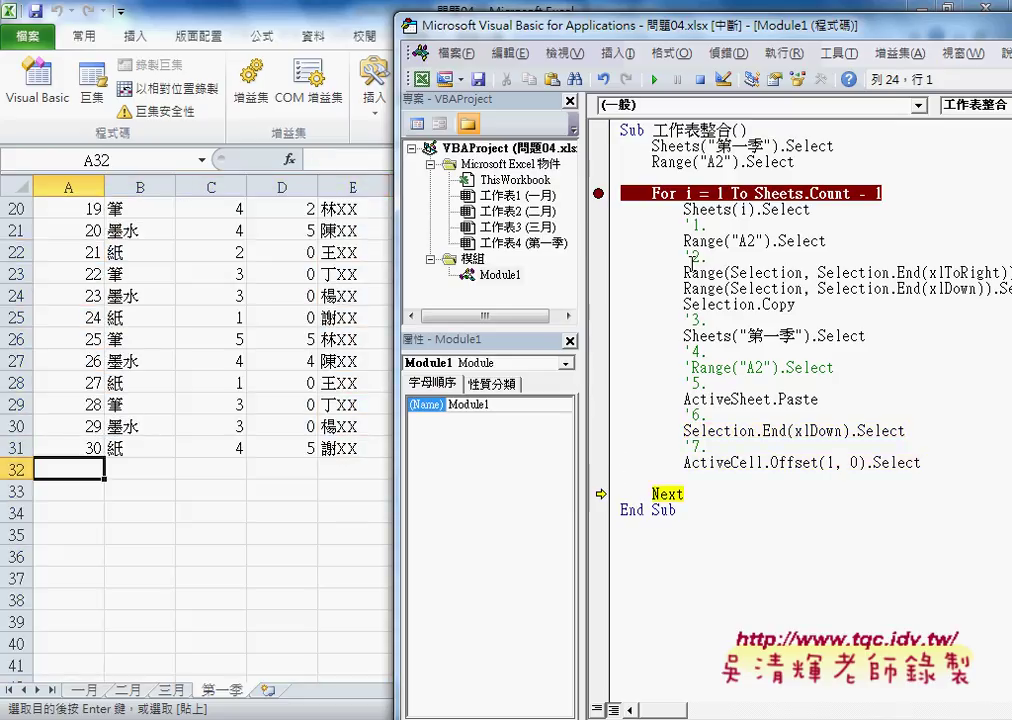
{"action": "key", "text": "F8"}
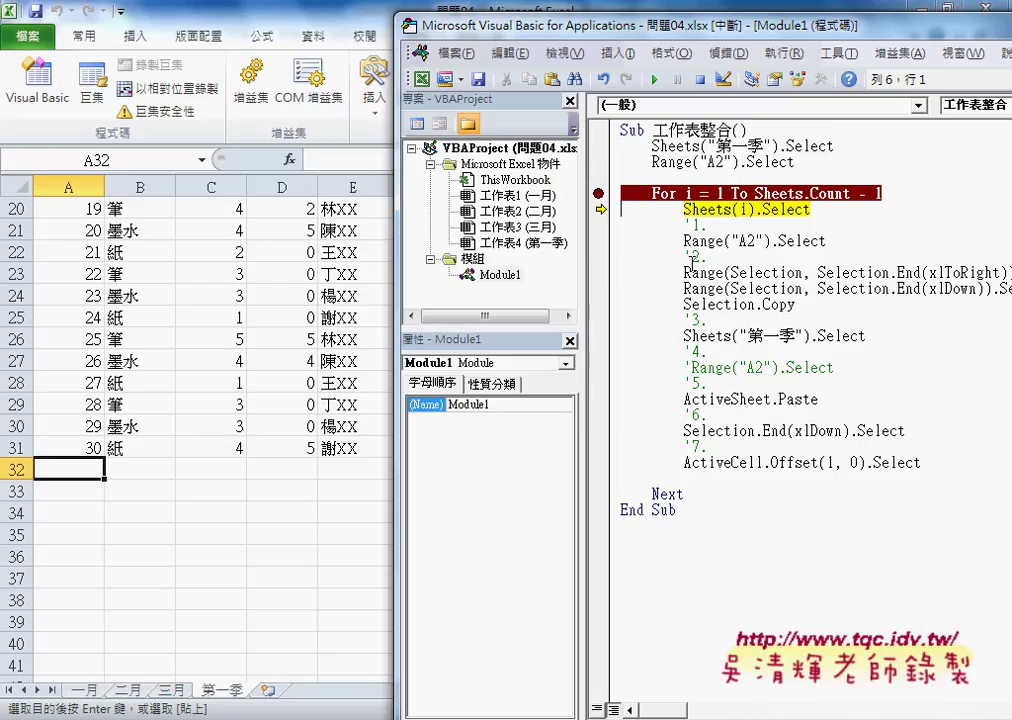
Step through the February pass, pasting its data below January's rows in 第一季.
{"action": "key", "text": "F8"}
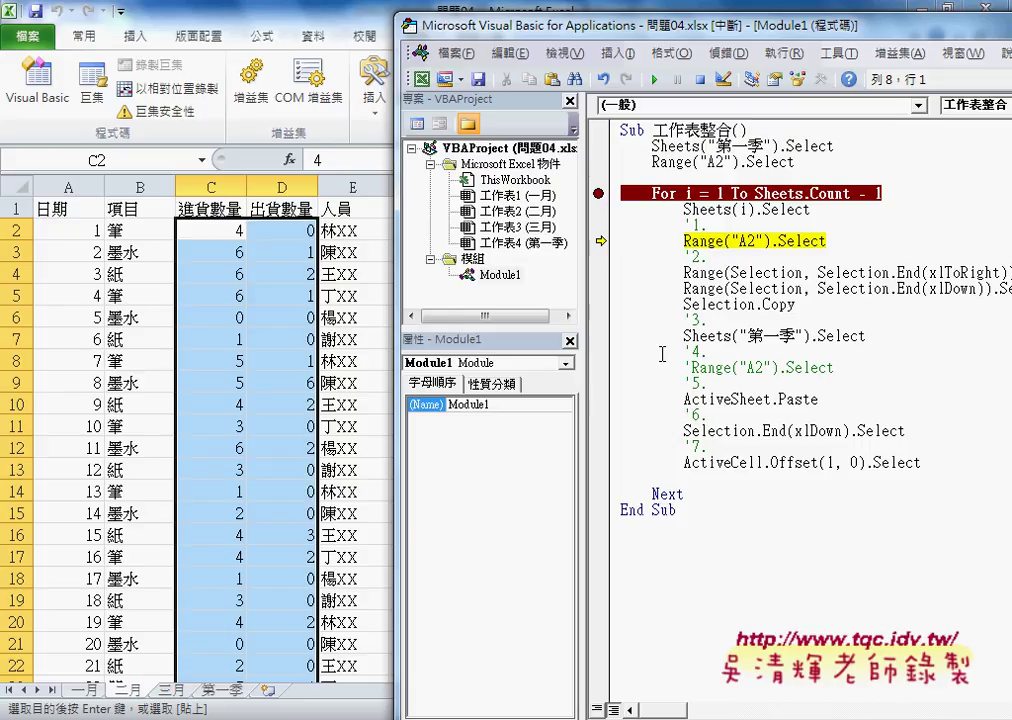
{"action": "key", "text": "F8"}
{"action": "key", "text": "F8"}
{"action": "key", "text": "F8"}
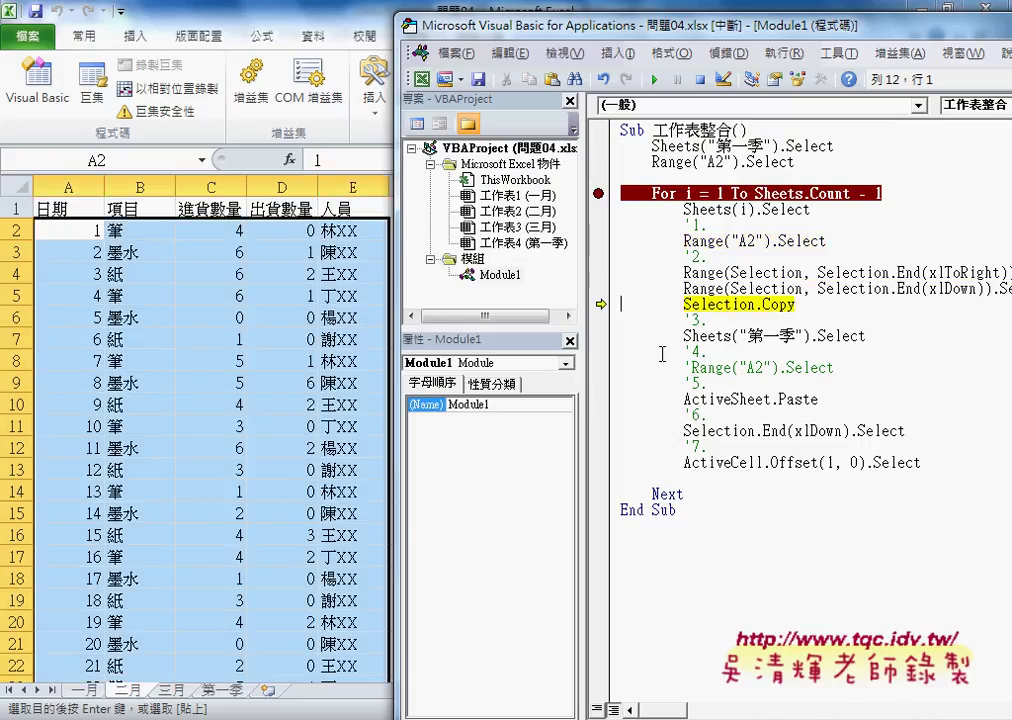
{"action": "key", "text": "F8"}
{"action": "key", "text": "F8"}
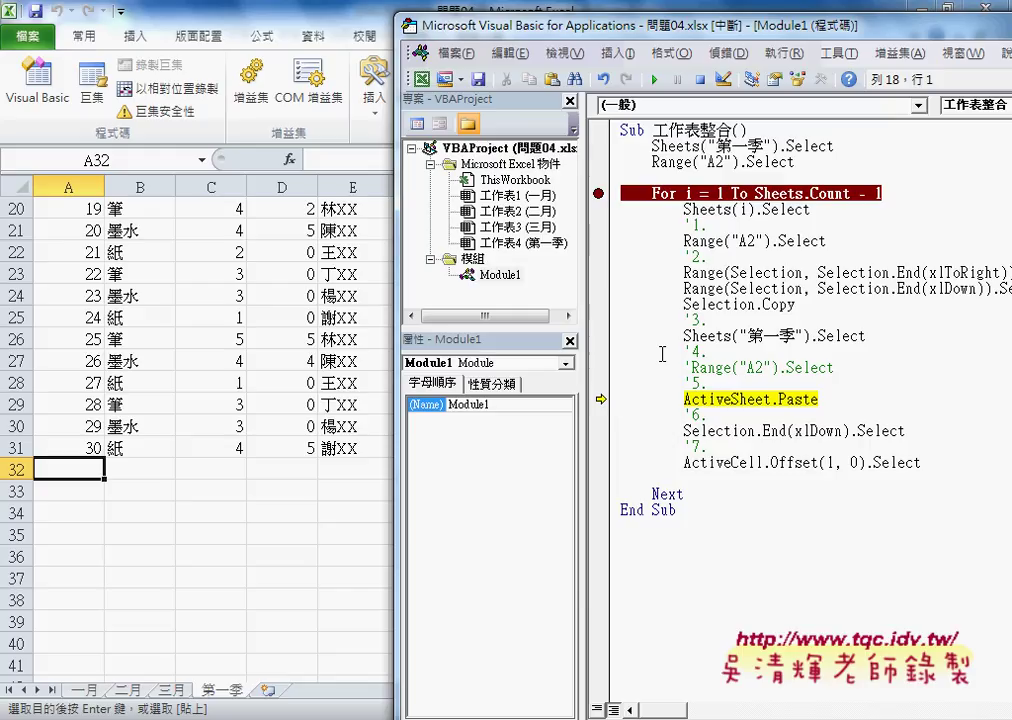
{"action": "key", "text": "F8"}
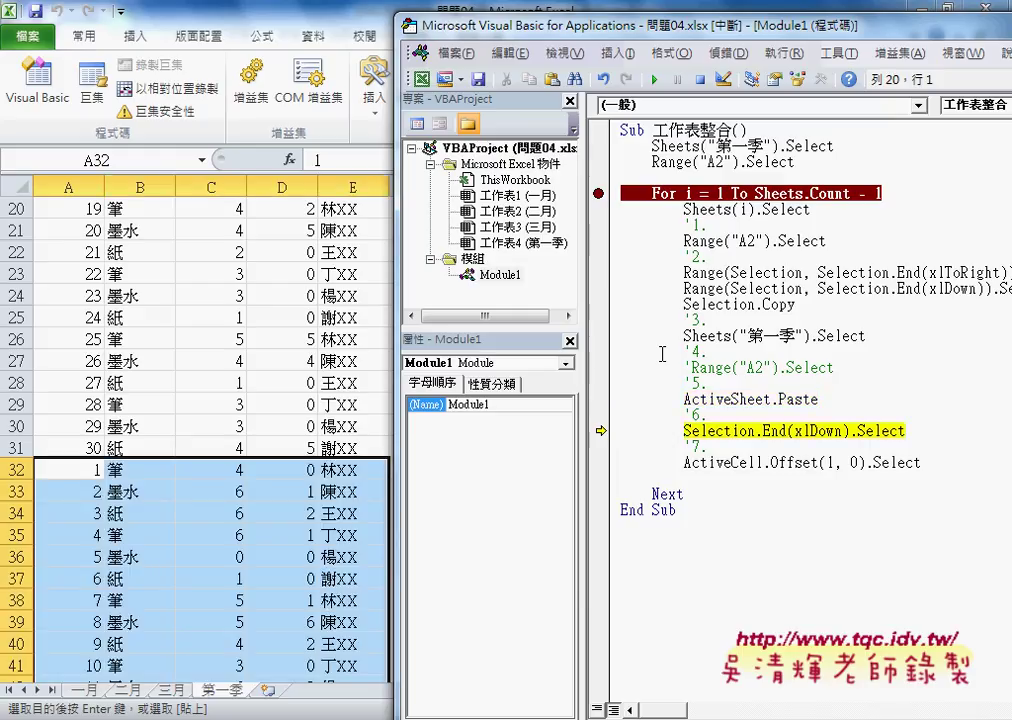
{"action": "key", "text": "F8"}
{"action": "key", "text": "F8"}
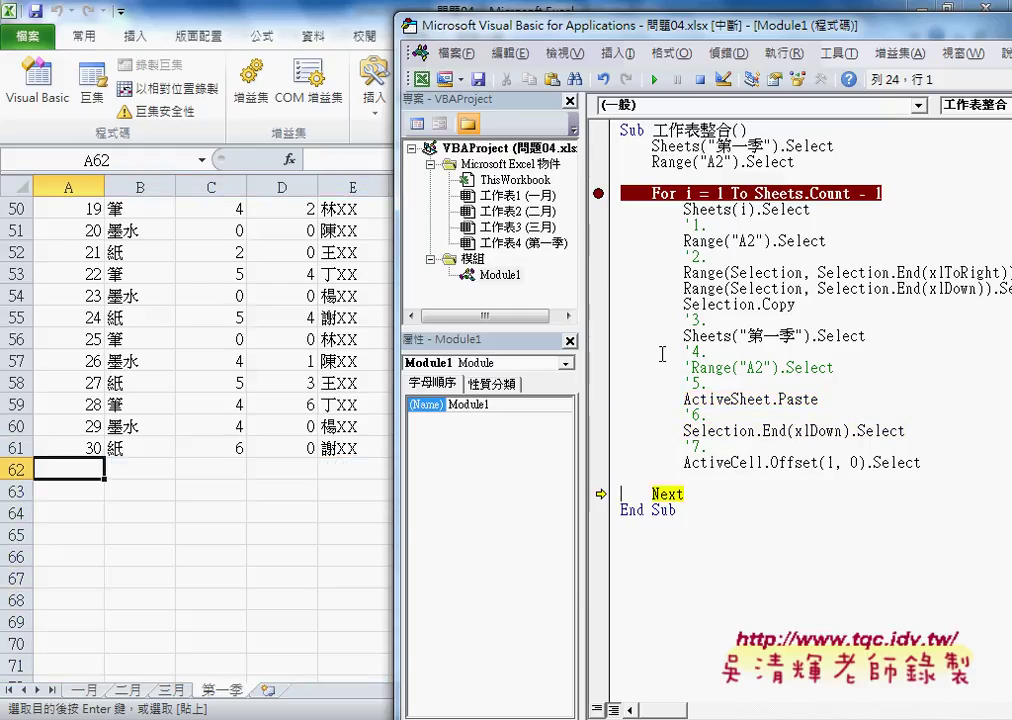
{"action": "key", "text": "F8"}
{"action": "key", "text": "F8"}
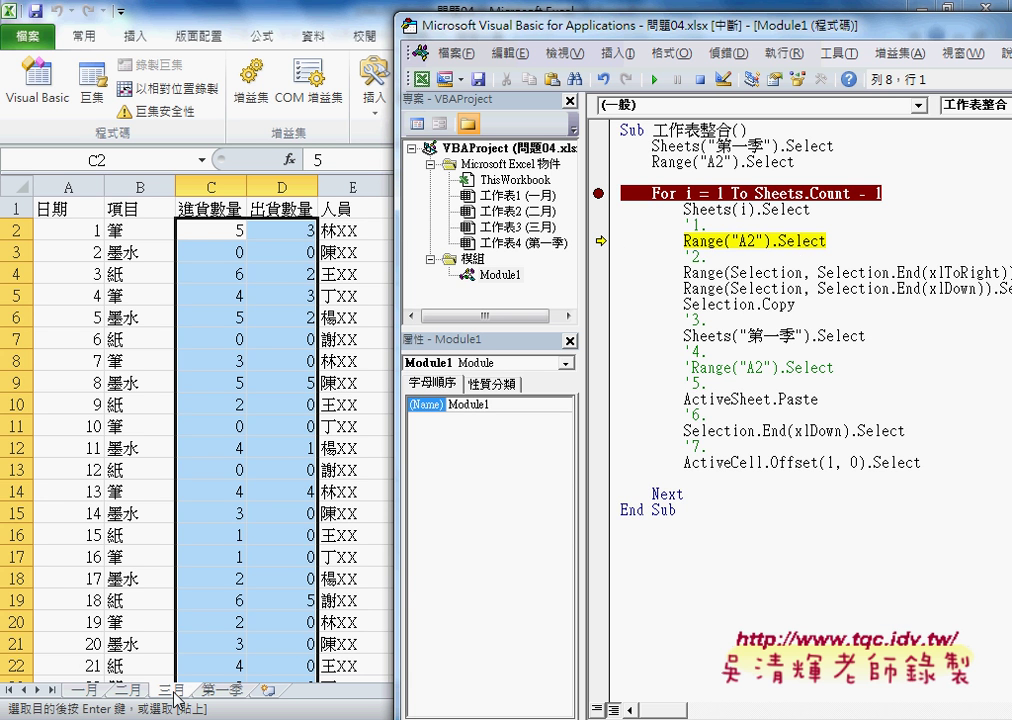
Step through the March pass, pasting its data into 第一季 down to row 91 and exiting the loop.
{"action": "key", "text": "F8"}
{"action": "key", "text": "F8"}
{"action": "key", "text": "F8"}
{"action": "key", "text": "F8"}
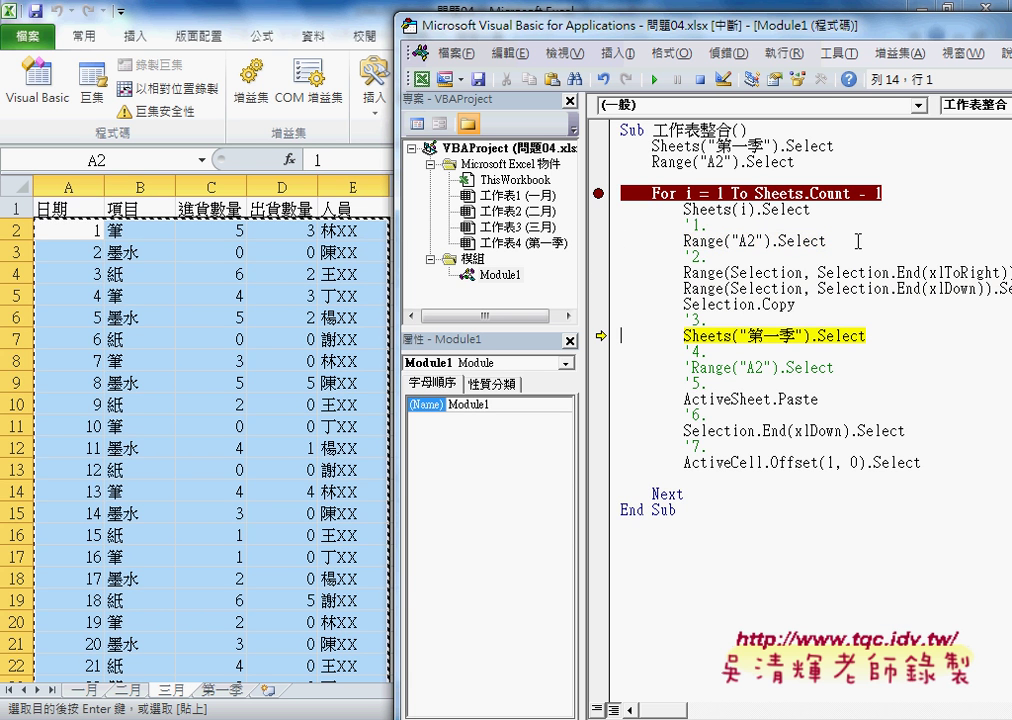
{"action": "key", "text": "F8"}
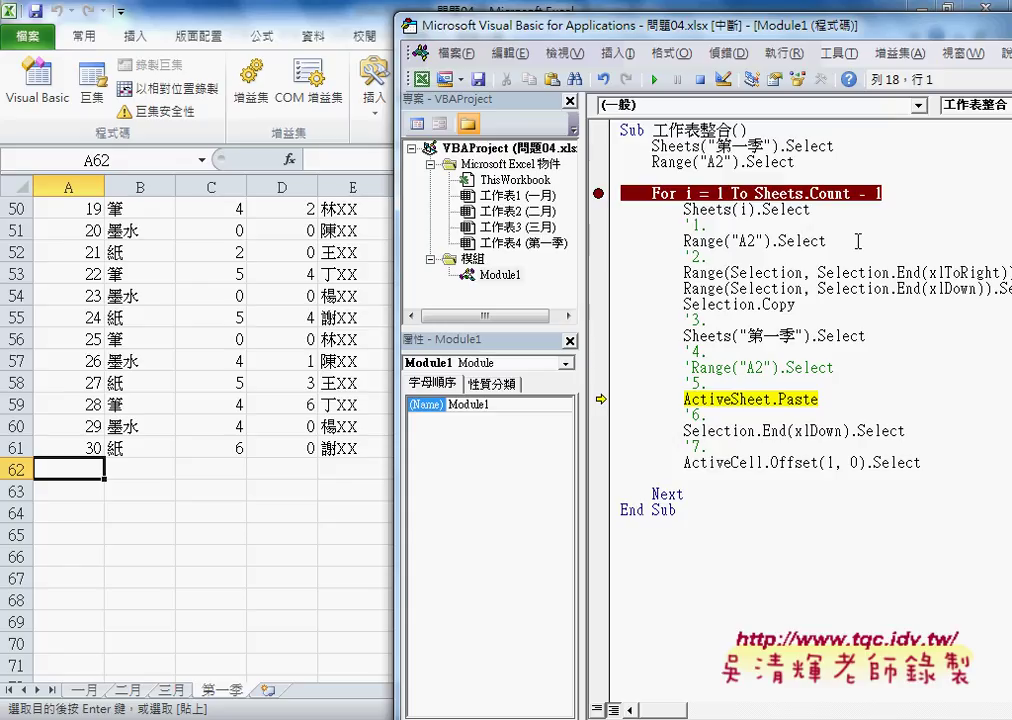
{"action": "key", "text": "F8"}
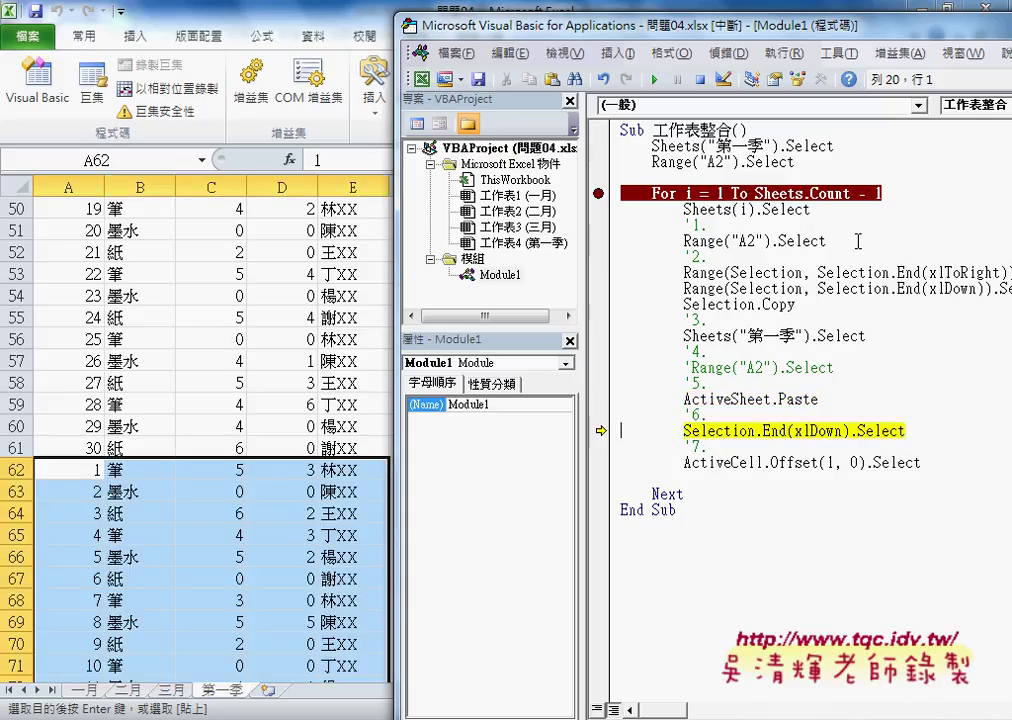
{"action": "key", "text": "F8"}
{"action": "key", "text": "F8"}
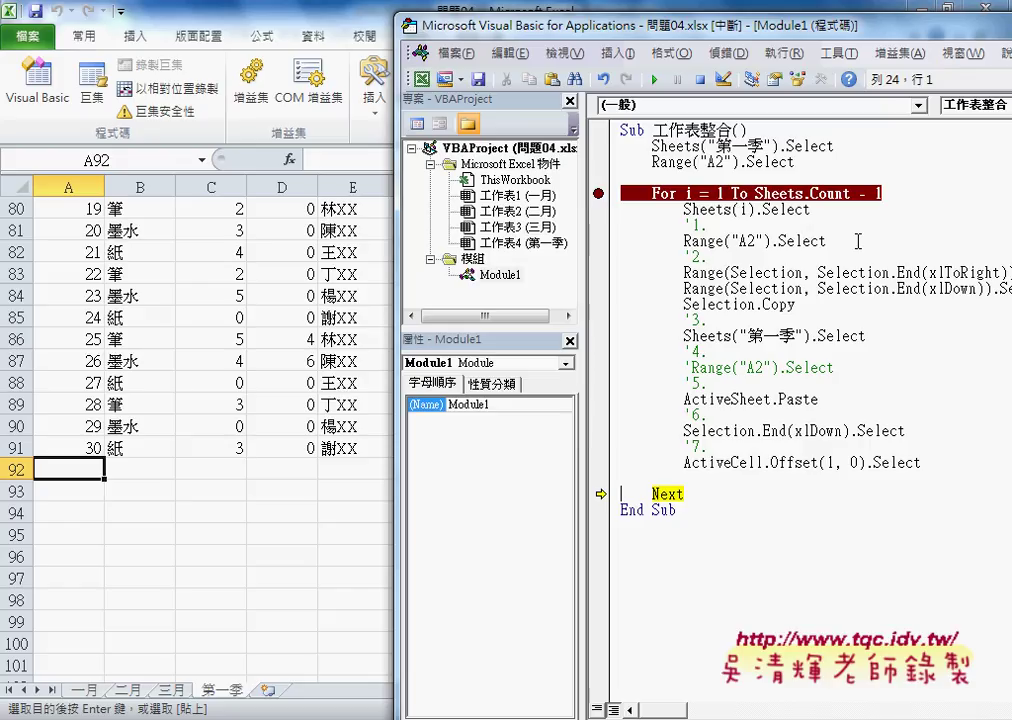
{"action": "key", "text": "F8"}
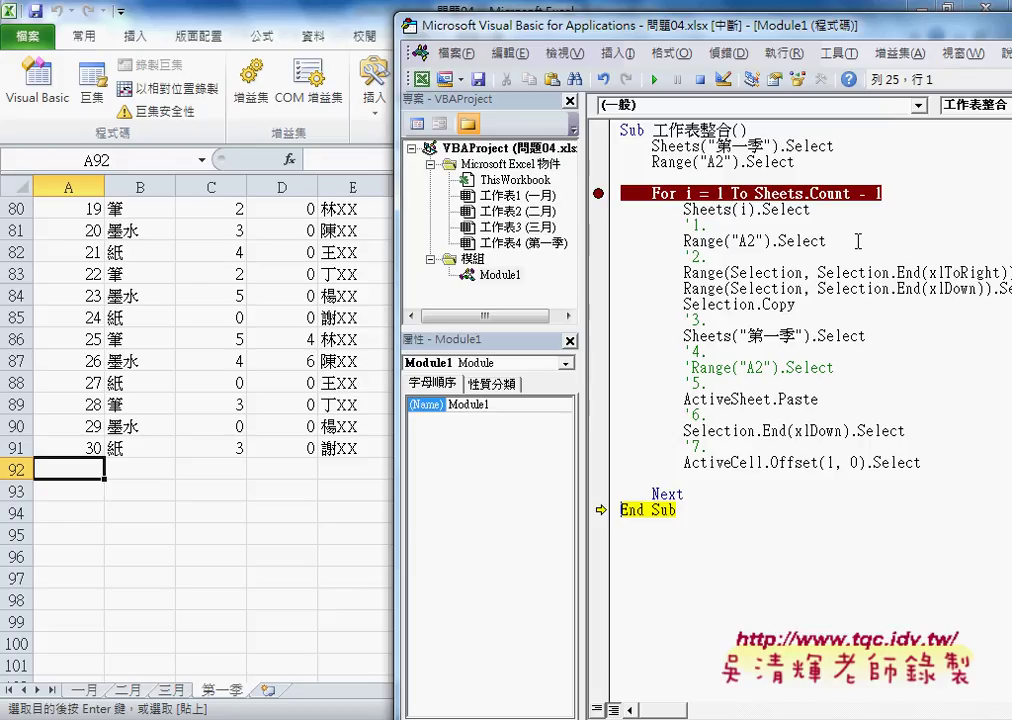
End the macro run and remove the commented '4. and 'Range("A2").Select lines from the code.
{"action": "key", "text": "F8"}
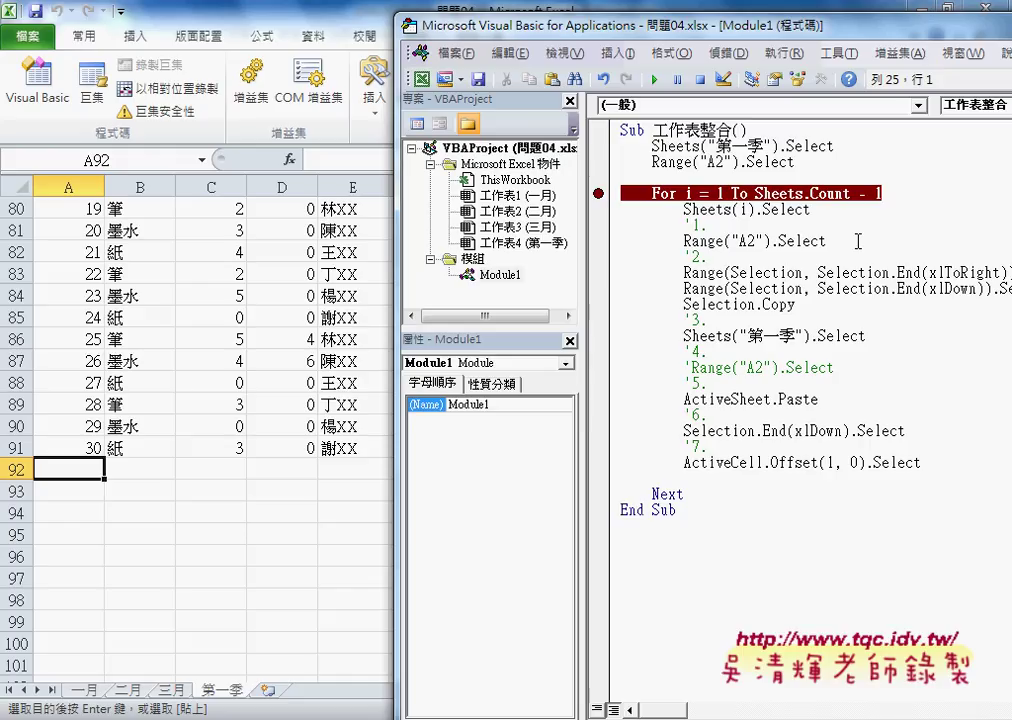
{"action": "left_click", "coordinate": [835, 367]}
{"action": "left_click_drag", "start_coordinate": [835, 367], "coordinate": [598, 354]}
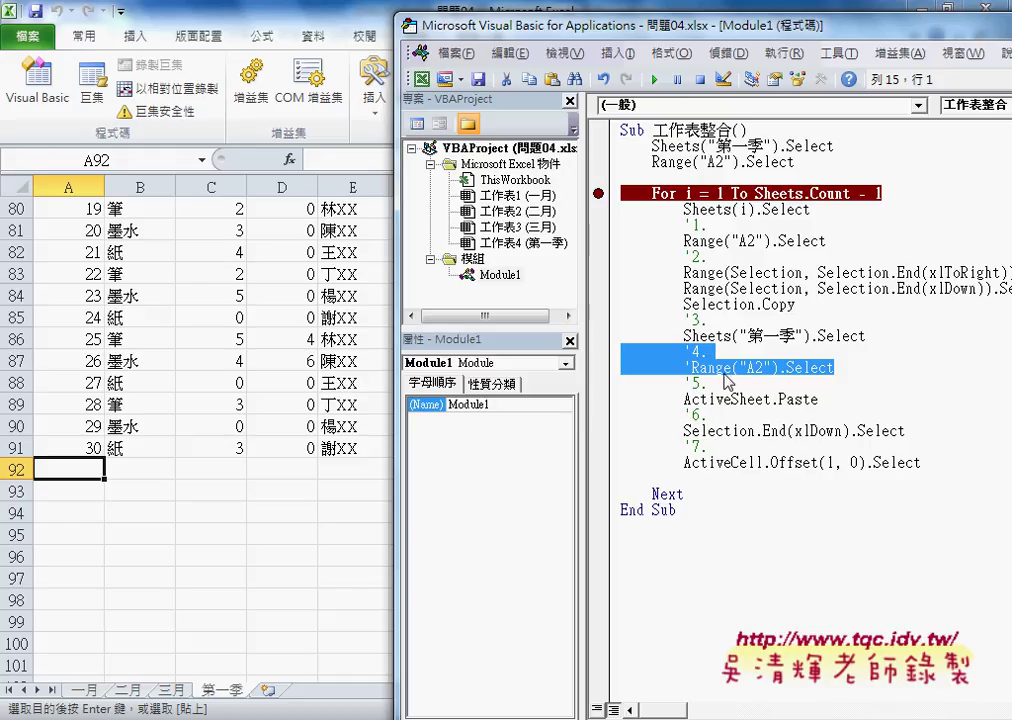
{"action": "key", "text": "Delete"}
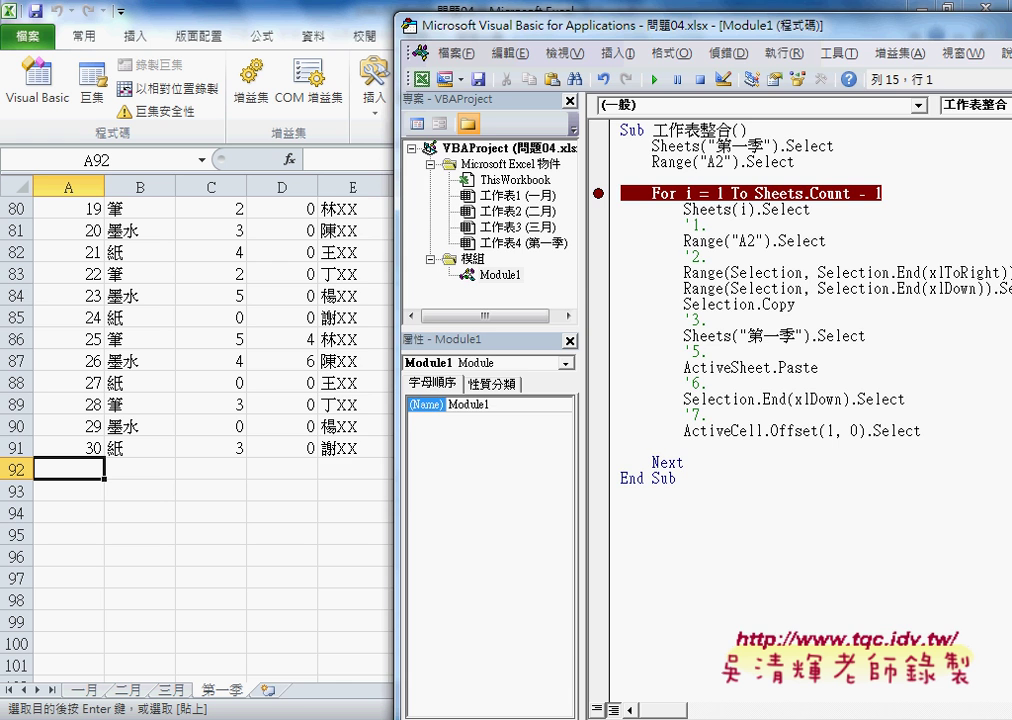
{"action": "left_click", "coordinate": [413, 655]}
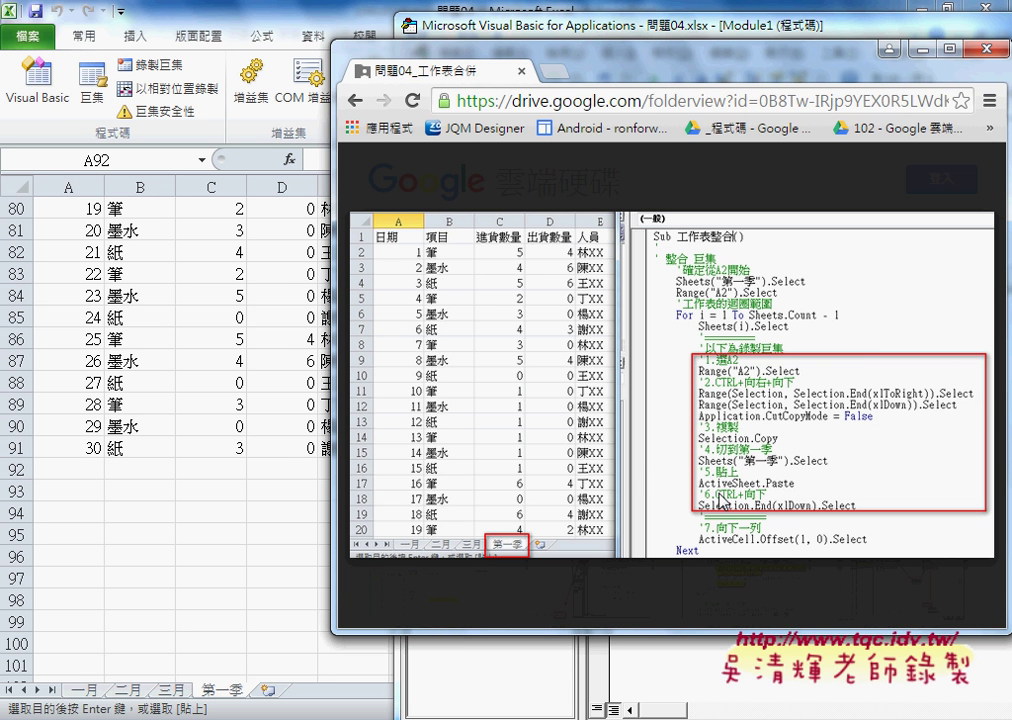
Maximise the browser showing the Drive preview of 00_將1-3月工作表集中到第一季.png.
{"action": "double_click", "coordinate": [528, 50]}
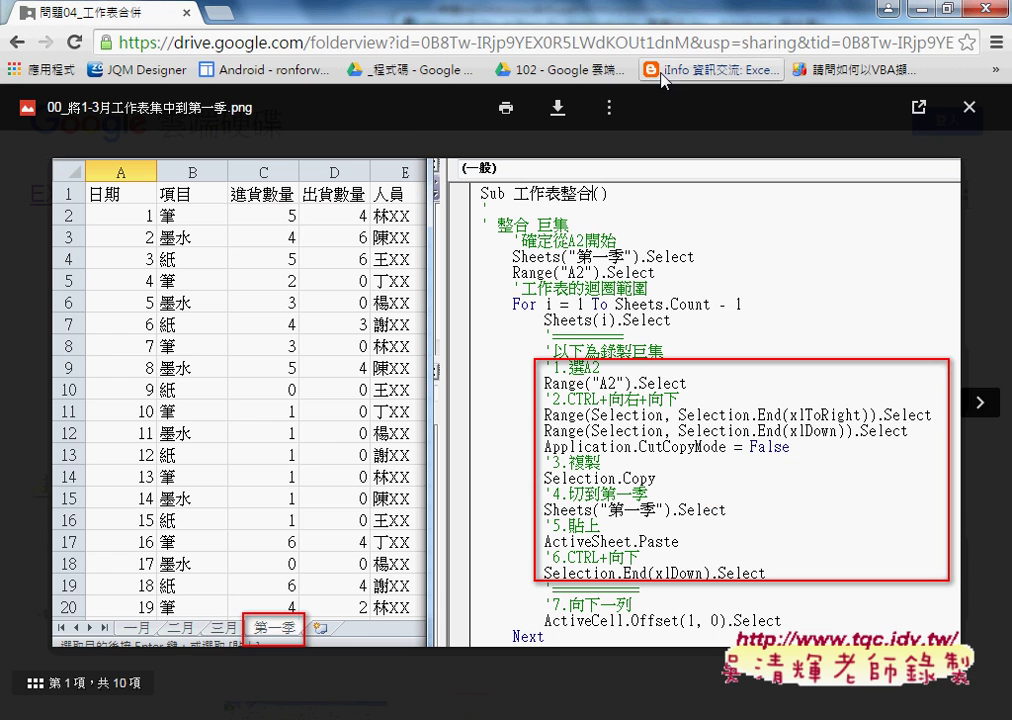